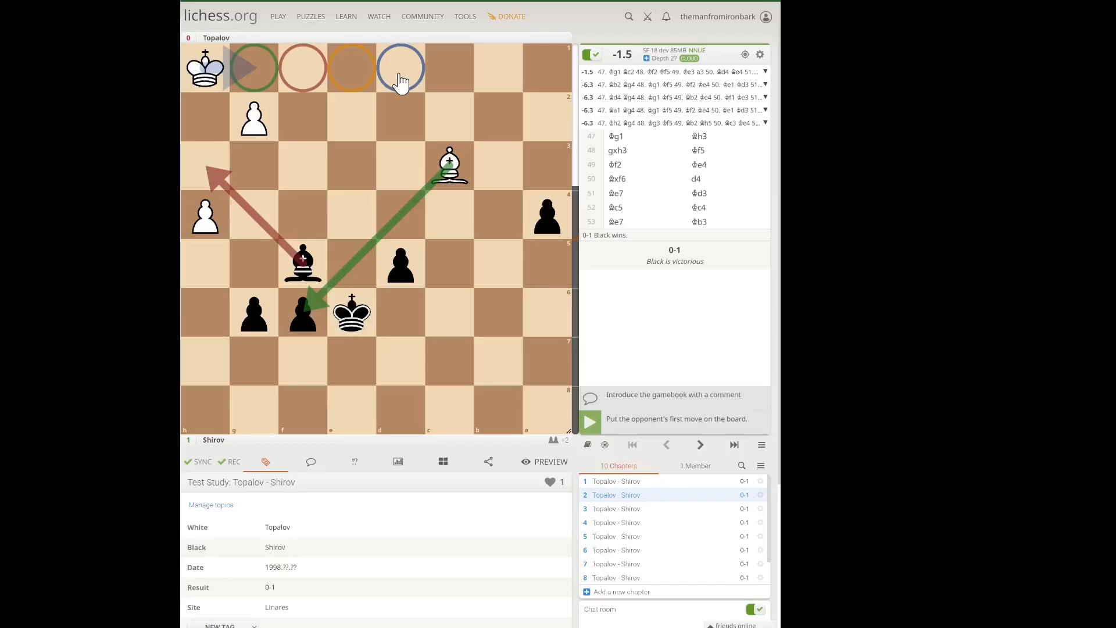
# Step: Copy the current Topalov - Shirov chapter's PGN, paste it as a comment, and highlight the circle and arrow codes in it
pyautogui.moveTo(606, 110)
pyautogui.click(488, 463)
pyautogui.click(425, 491)
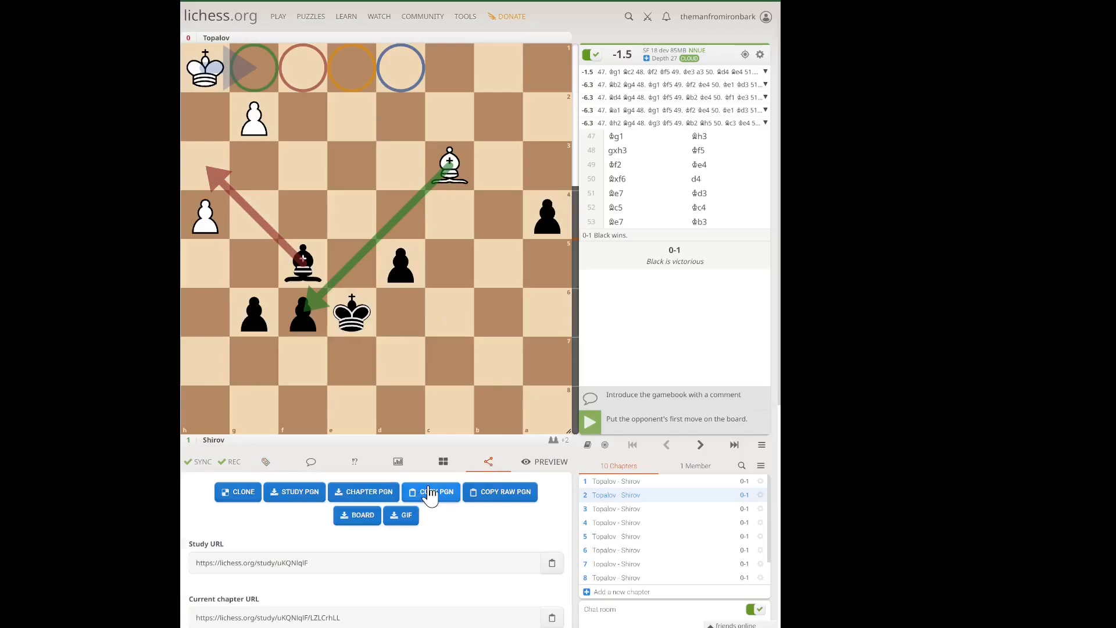
pyautogui.click(311, 462)
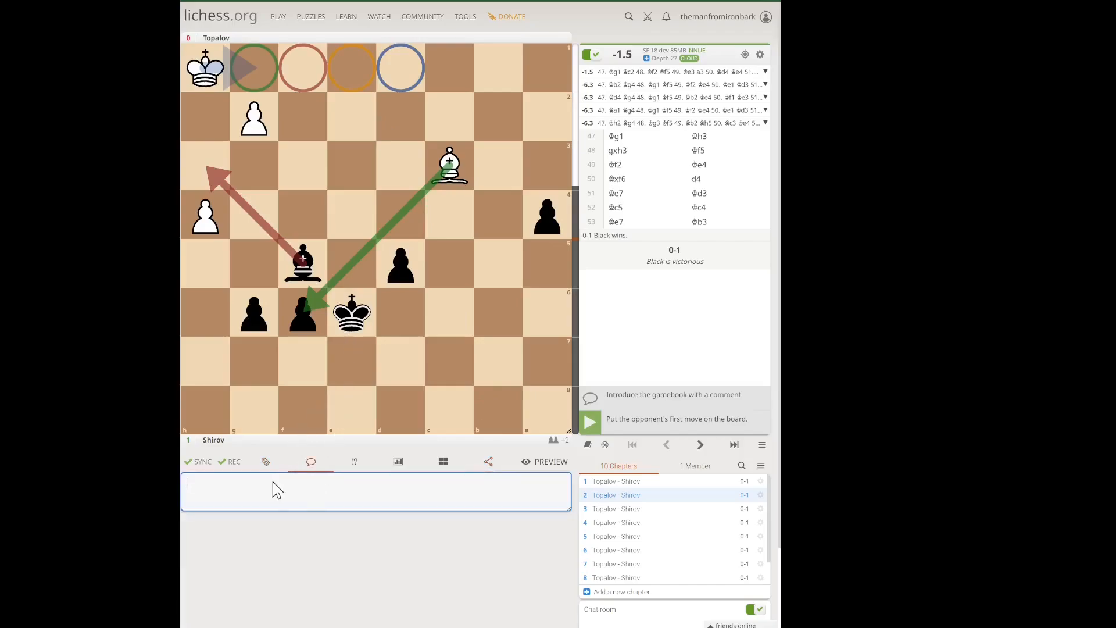
pyautogui.hotkey('ctrl', 'v')
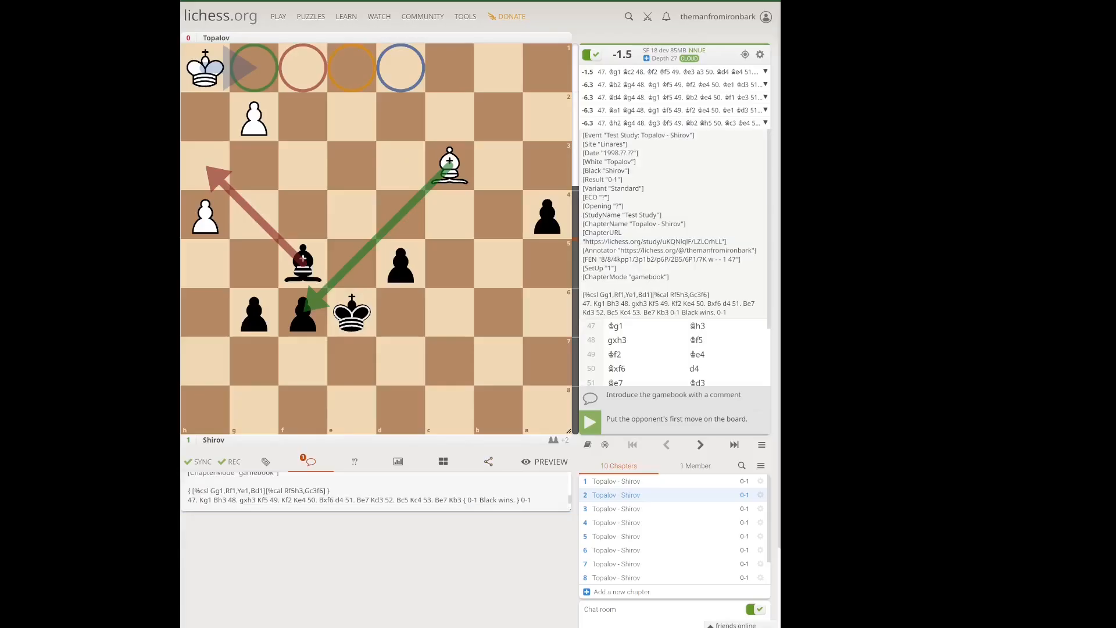
pyautogui.click(213, 490)
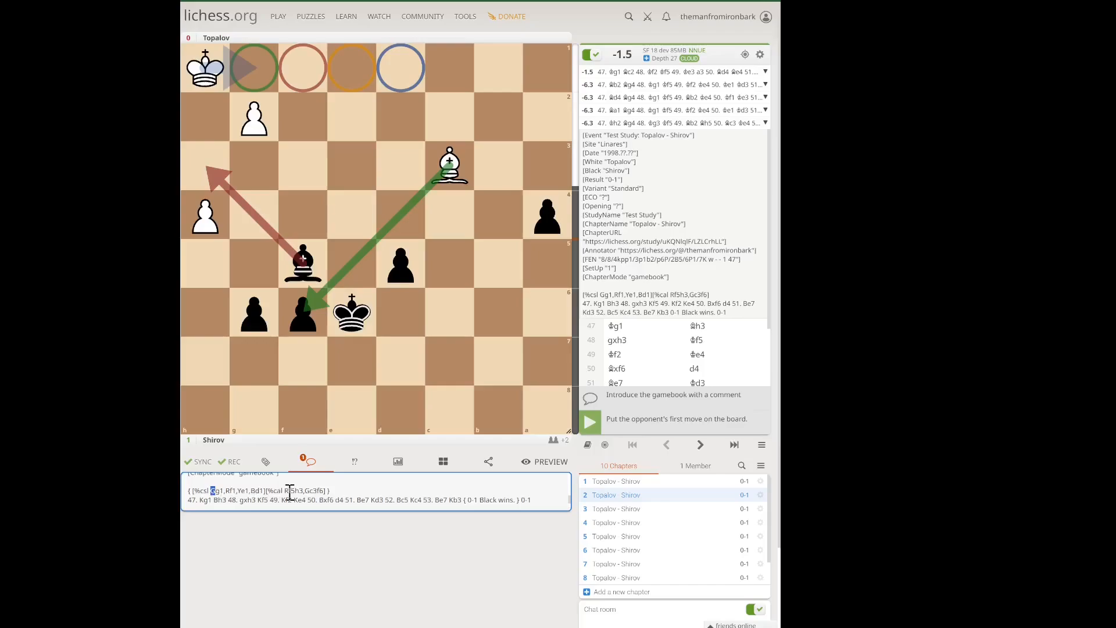
pyautogui.moveTo(290, 491); pyautogui.dragTo(285, 492)
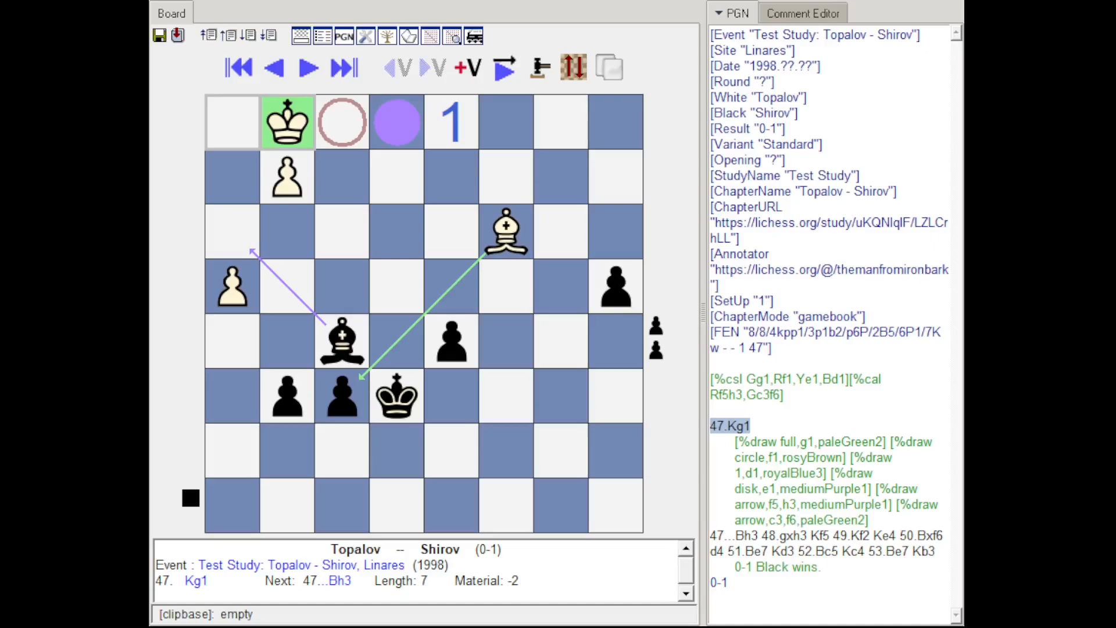
# Step: Step back one move from 47.Kg1 in the Topalov - Shirov game in Scid
pyautogui.press('Left')
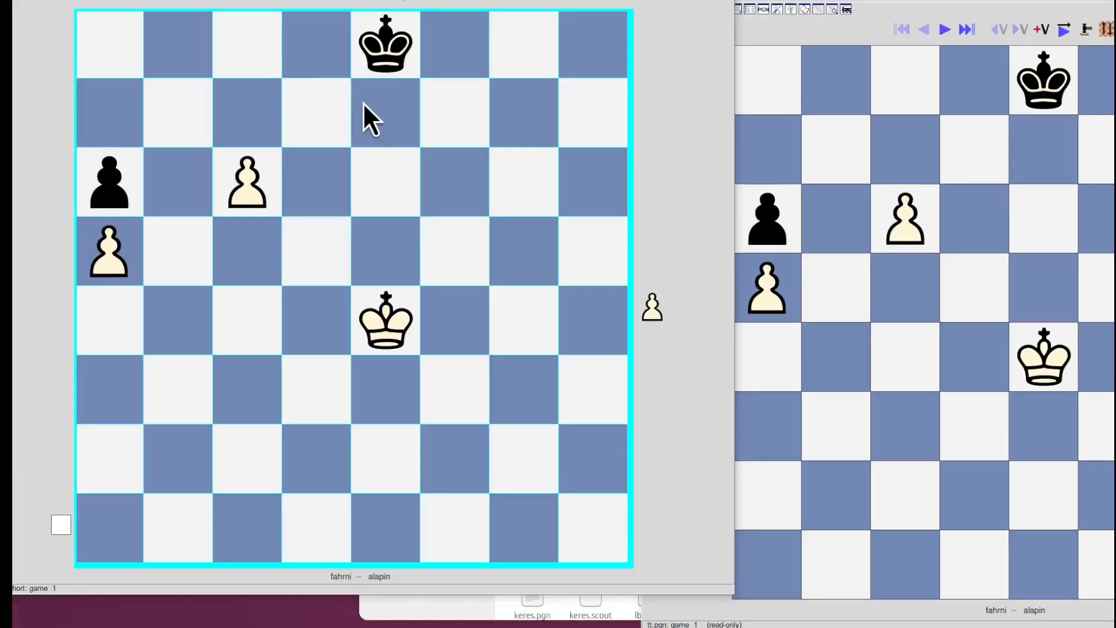
# Step: Step through the annotated moves of the fahrni - alapin game, and load and play through the Grigoriev - 1920 game
pyautogui.click(294, 1)
pyautogui.click(293, 1)
pyautogui.click(294, 1)
pyautogui.click(293, 1)
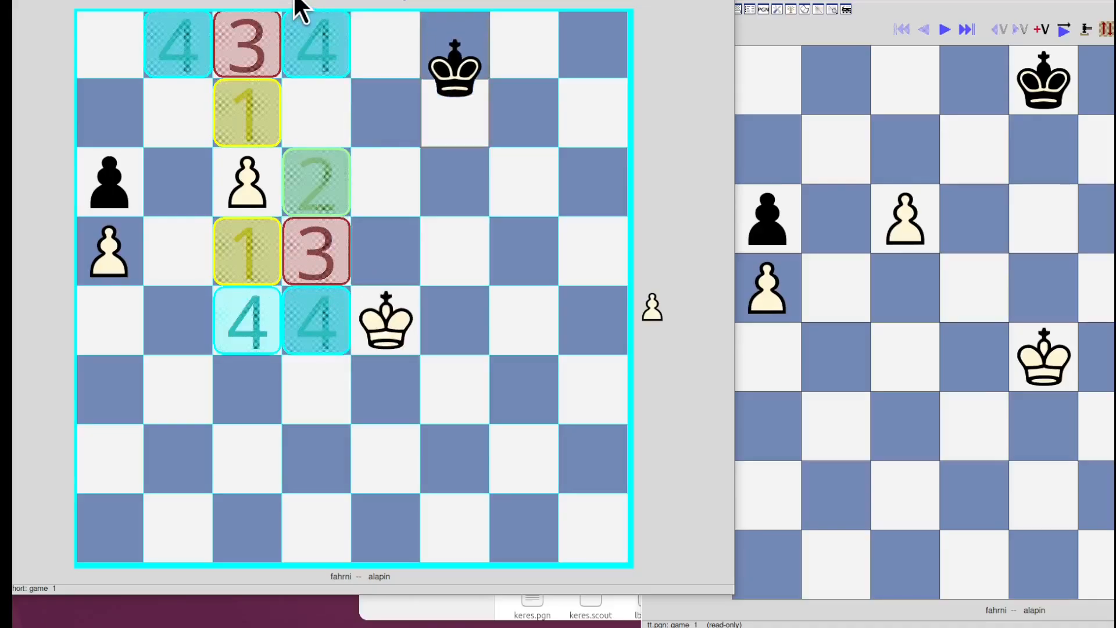
pyautogui.click(294, 1)
pyautogui.click(293, 1)
pyautogui.click(294, 1)
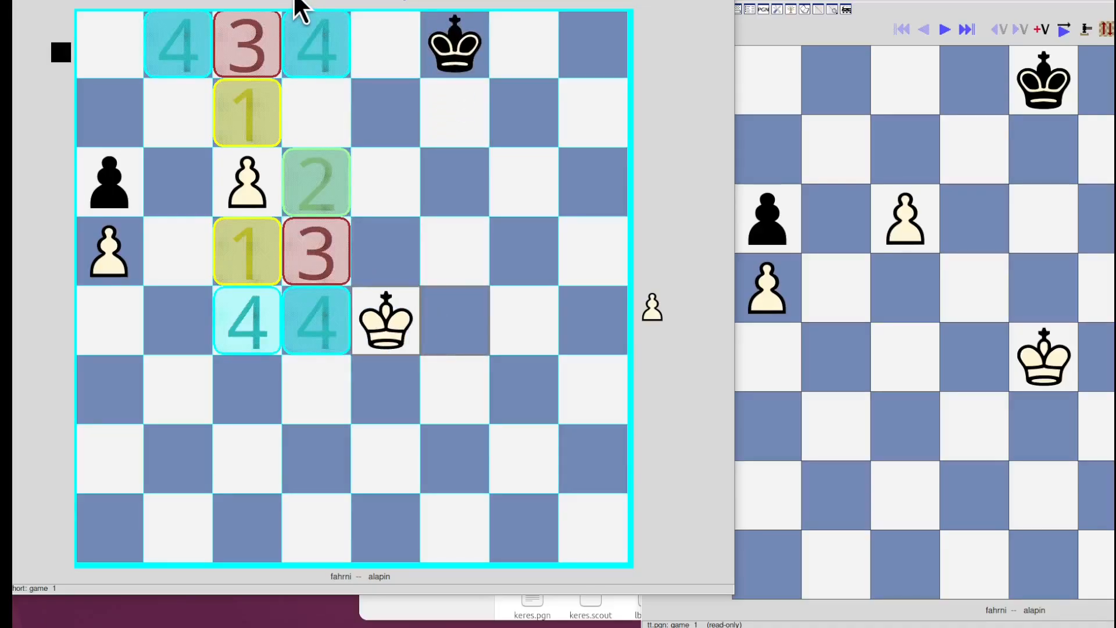
pyautogui.click(46, 1)
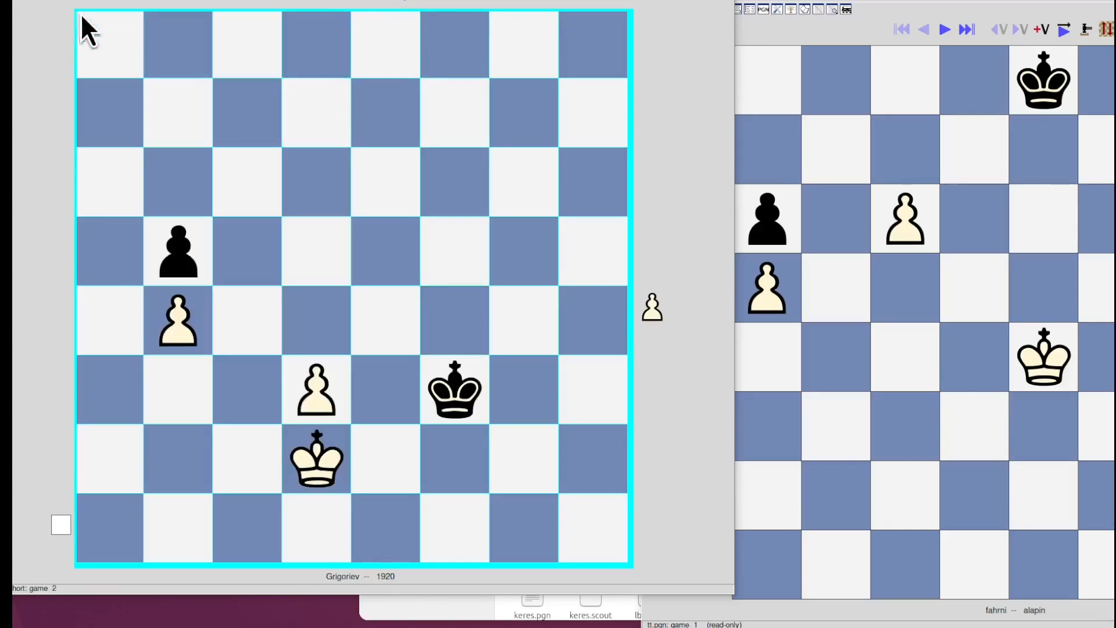
pyautogui.click(288, 3)
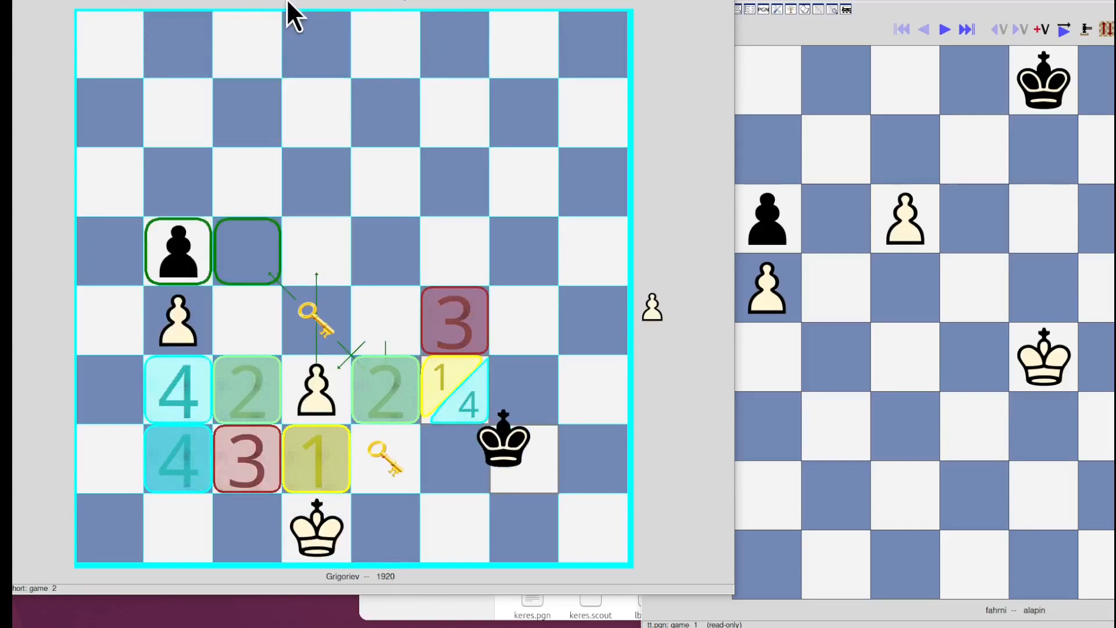
pyautogui.click(288, 3)
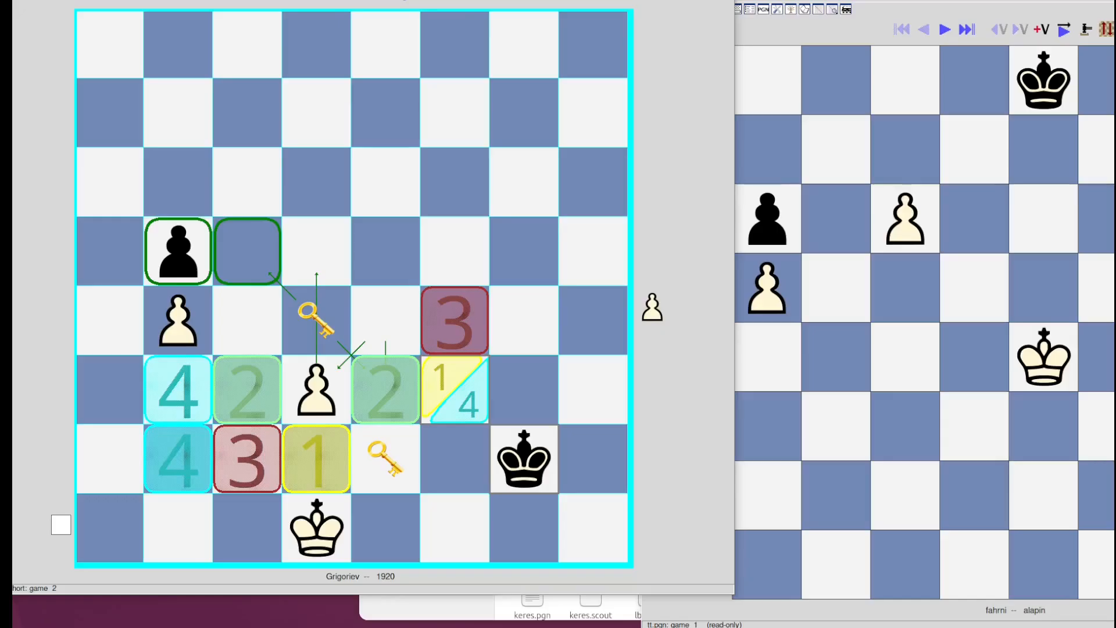
# Step: Bring the other Scid window into view and step through its converted fahrni - alapin and Grigoriev - 1920 games
pyautogui.moveTo(872, 0); pyautogui.dragTo(716, 3)
pyautogui.moveTo(618, 0); pyautogui.dragTo(362, 1)
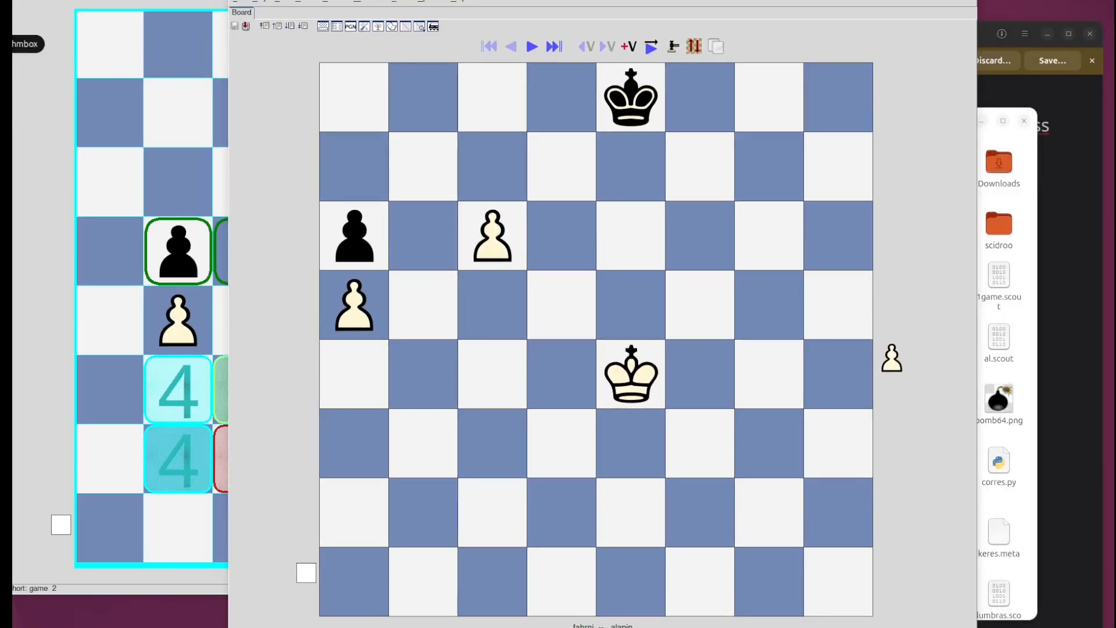
pyautogui.click(533, 48)
pyautogui.click(532, 48)
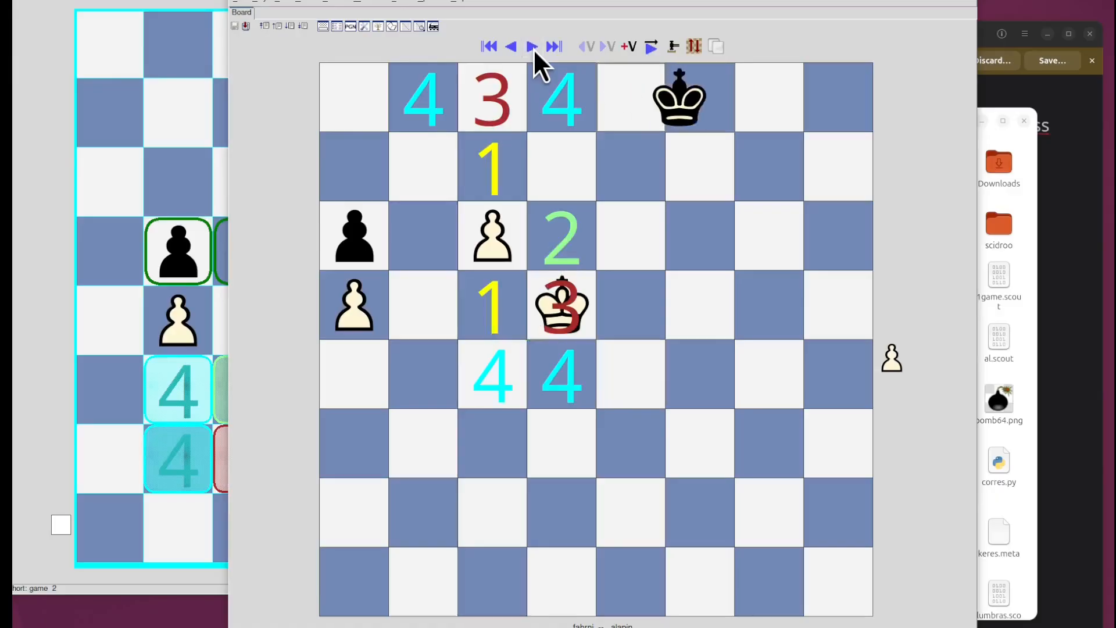
pyautogui.click(533, 48)
pyautogui.click(532, 47)
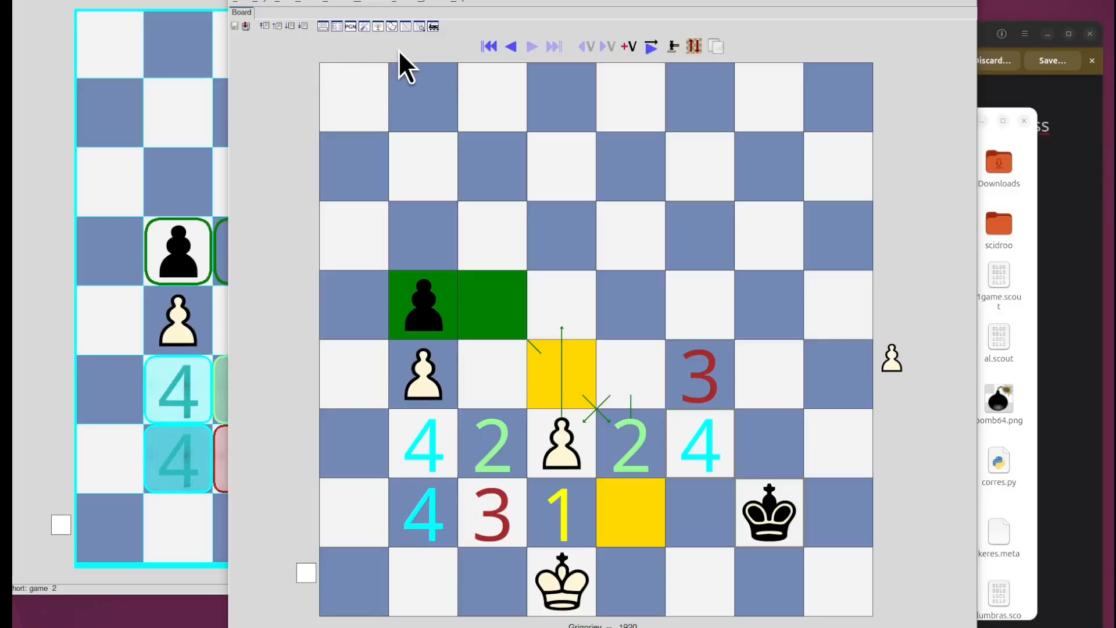
# Step: Step back in the Grigoriev game, and load the lockock 1892 game to play through its marked squares and arrows
pyautogui.press('Left')
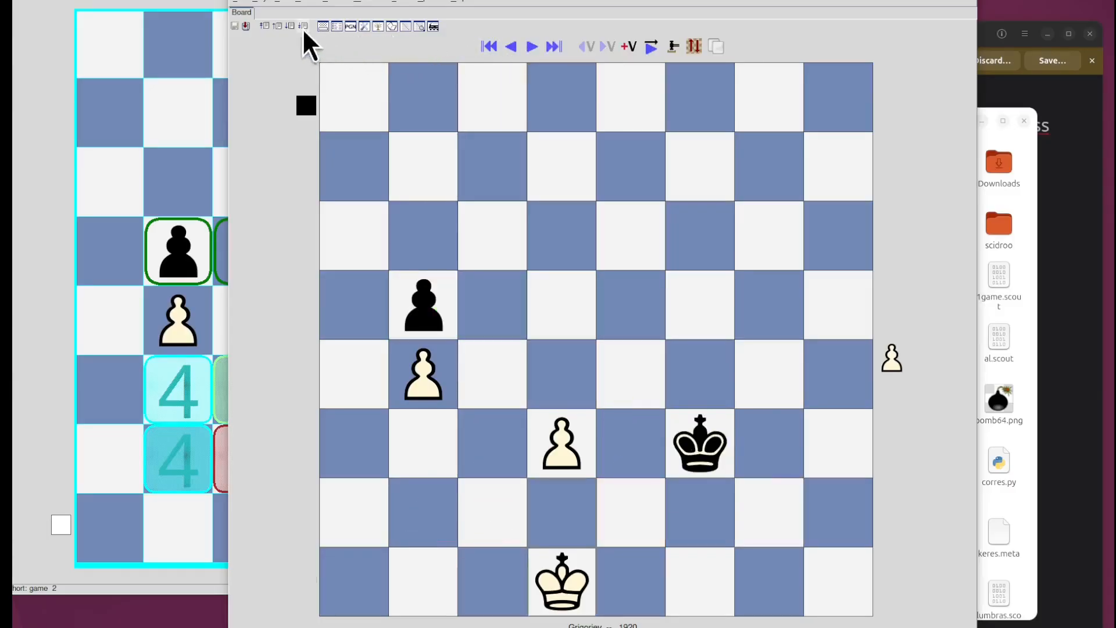
pyautogui.click(531, 47)
pyautogui.click(530, 46)
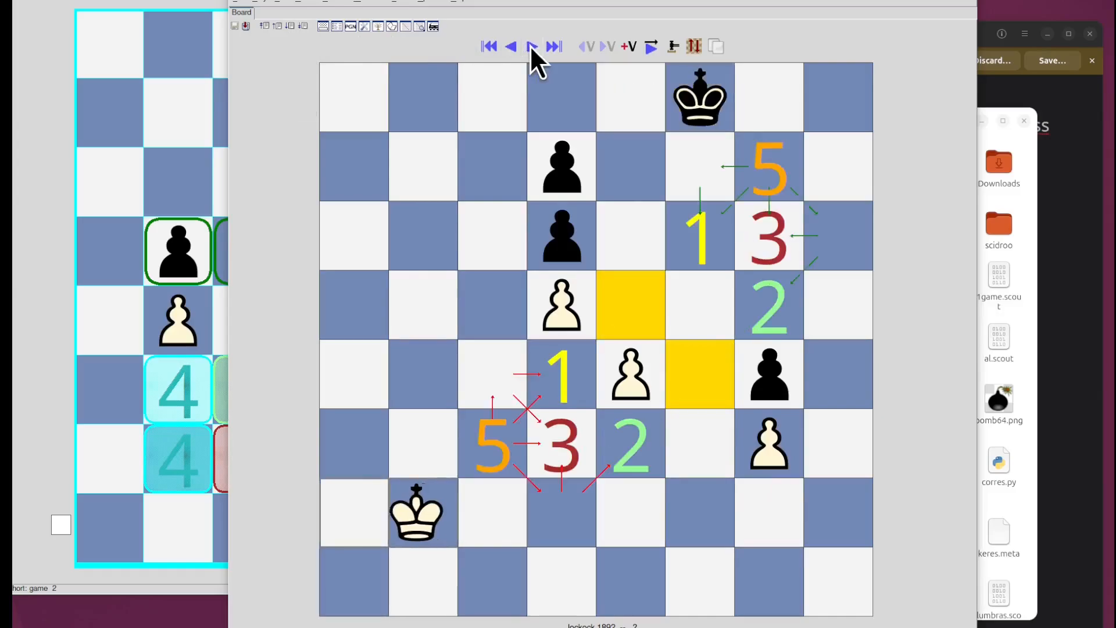
pyautogui.click(530, 46)
pyautogui.click(530, 45)
pyautogui.click(530, 46)
pyautogui.click(531, 46)
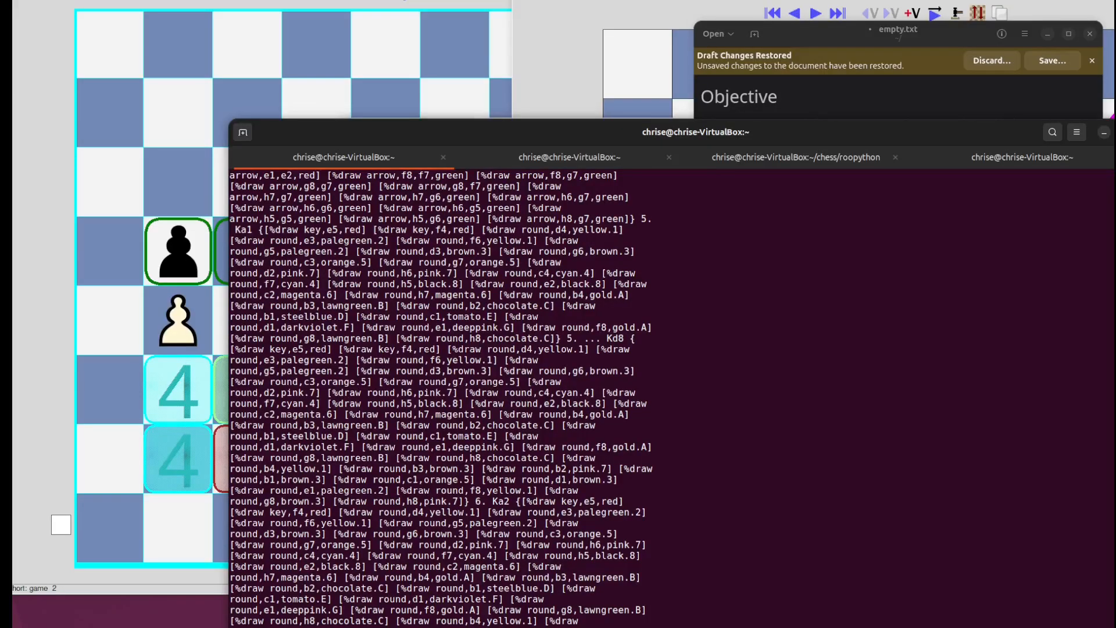
# Step: Switch to the terminal to examine a draw round code in the PGN text, and display the sed conversion script
pyautogui.moveTo(360, 132); pyautogui.dragTo(342, 130)
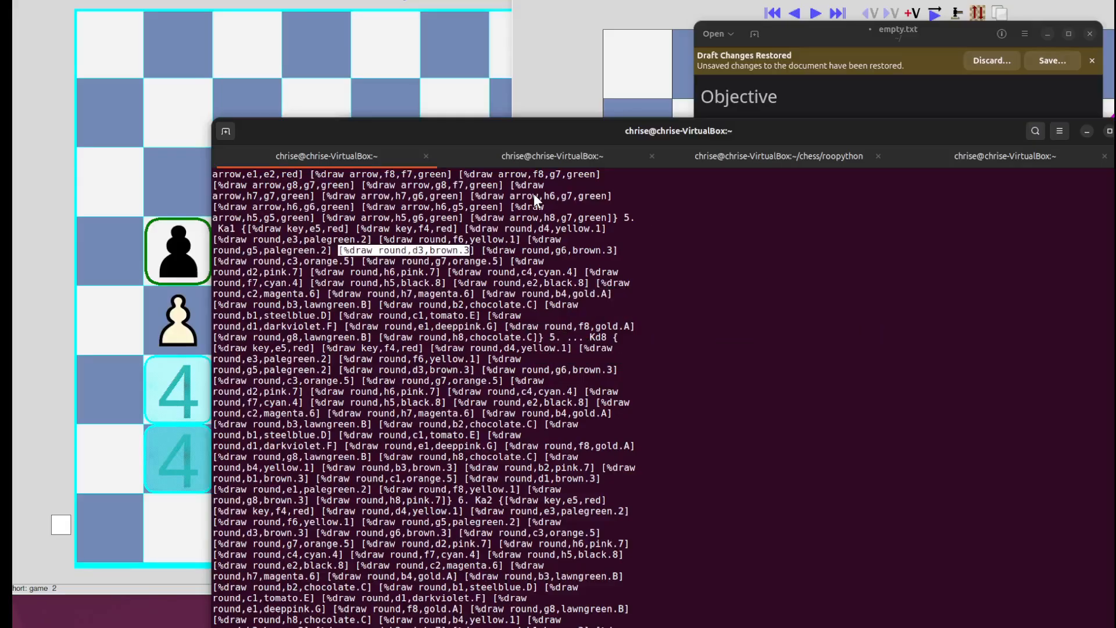
pyautogui.click(710, 317)
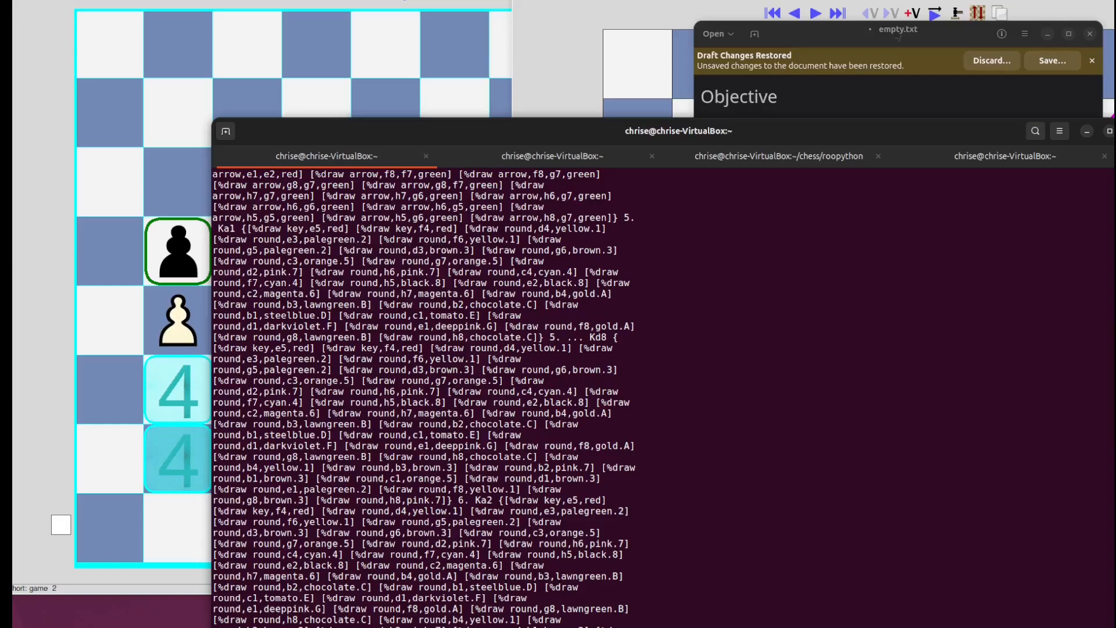
pyautogui.press('Return')
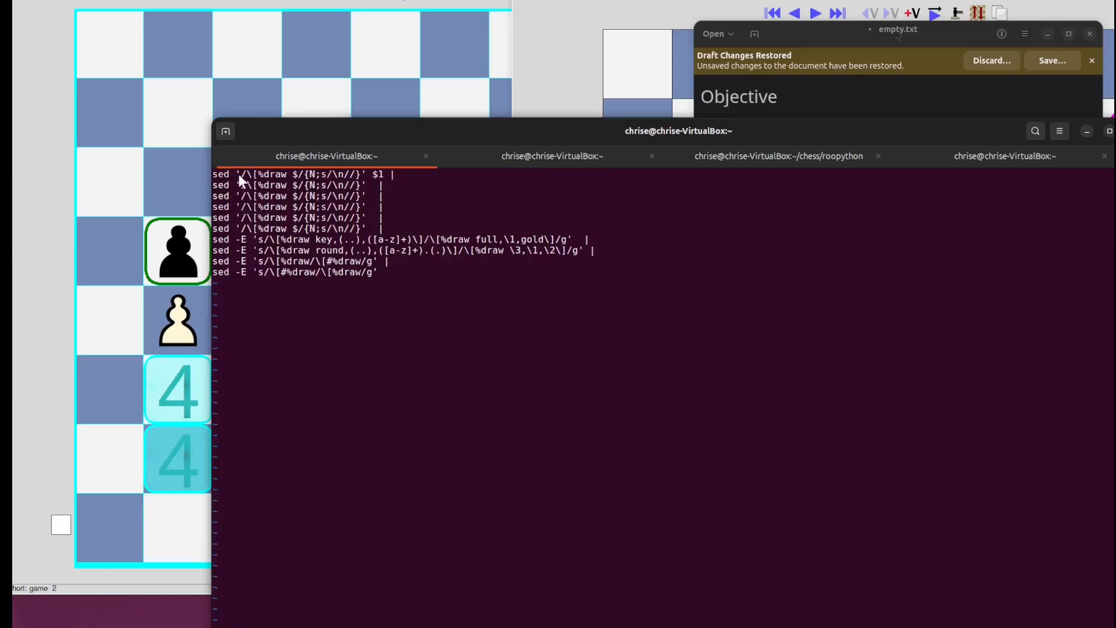
# Step: Examine the sed script's line-joining commands, its key and round substitutions, and the replacement of [%draw with [#%draw
pyautogui.click(288, 175)
pyautogui.moveTo(372, 172); pyautogui.dragTo(379, 173)
pyautogui.click(302, 222)
pyautogui.doubleClick(563, 240)
pyautogui.click(318, 253)
pyautogui.click(511, 251)
pyautogui.moveTo(276, 260); pyautogui.dragTo(350, 261)
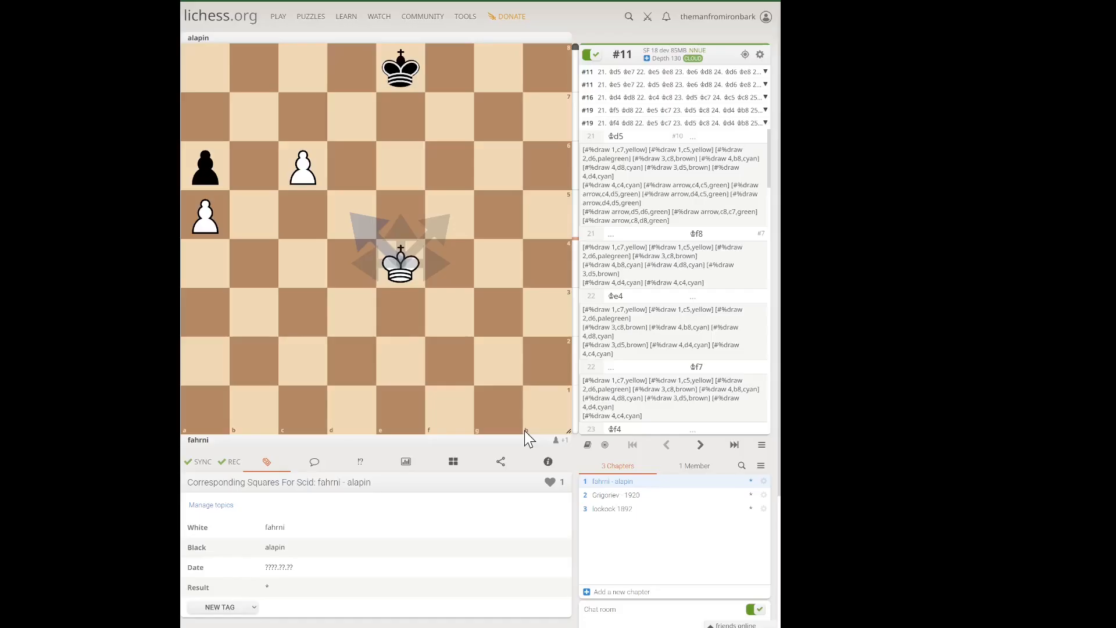
# Step: View the Grigoriev - 1920 and lockock 1892 chapters of the lichess study, stepping forward and back through the lockock moves
pyautogui.click(602, 495)
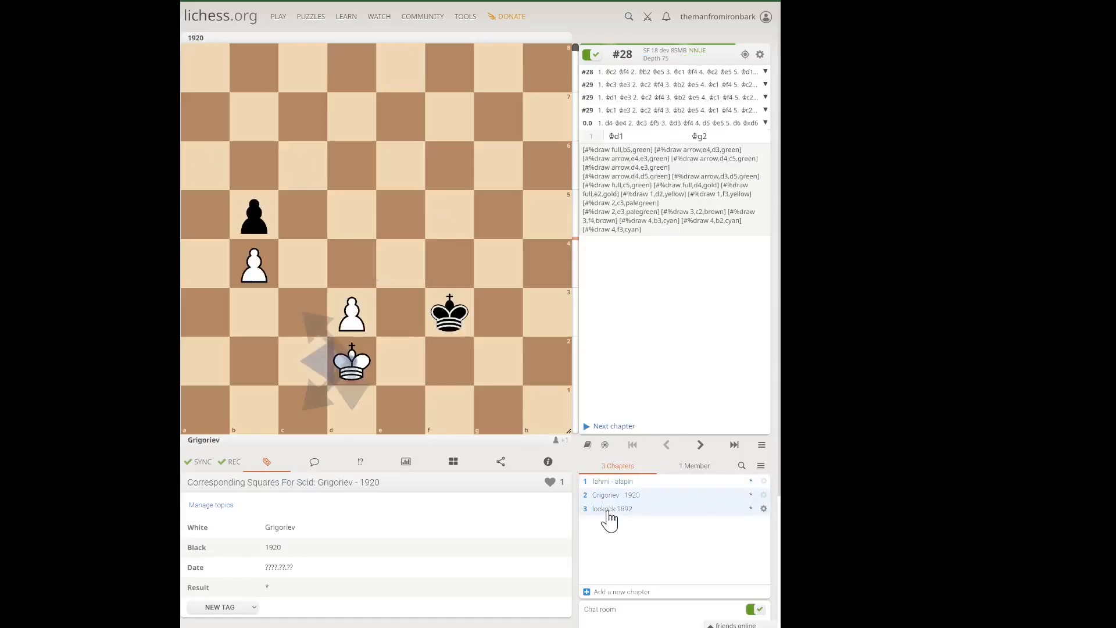
pyautogui.click(609, 511)
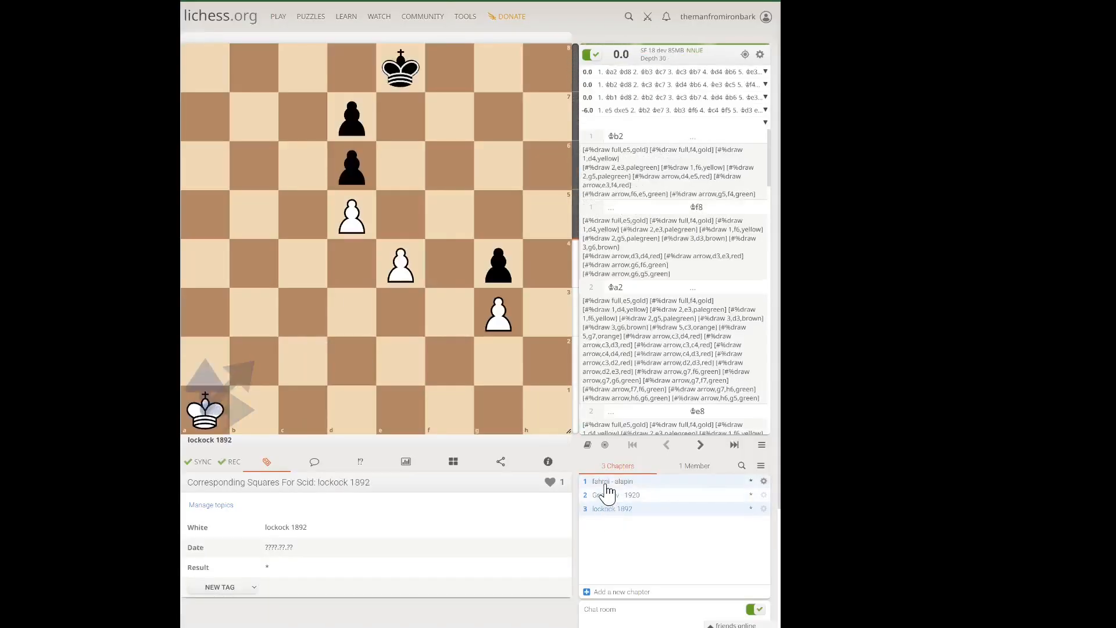
pyautogui.click(702, 446)
pyautogui.click(701, 447)
pyautogui.click(668, 446)
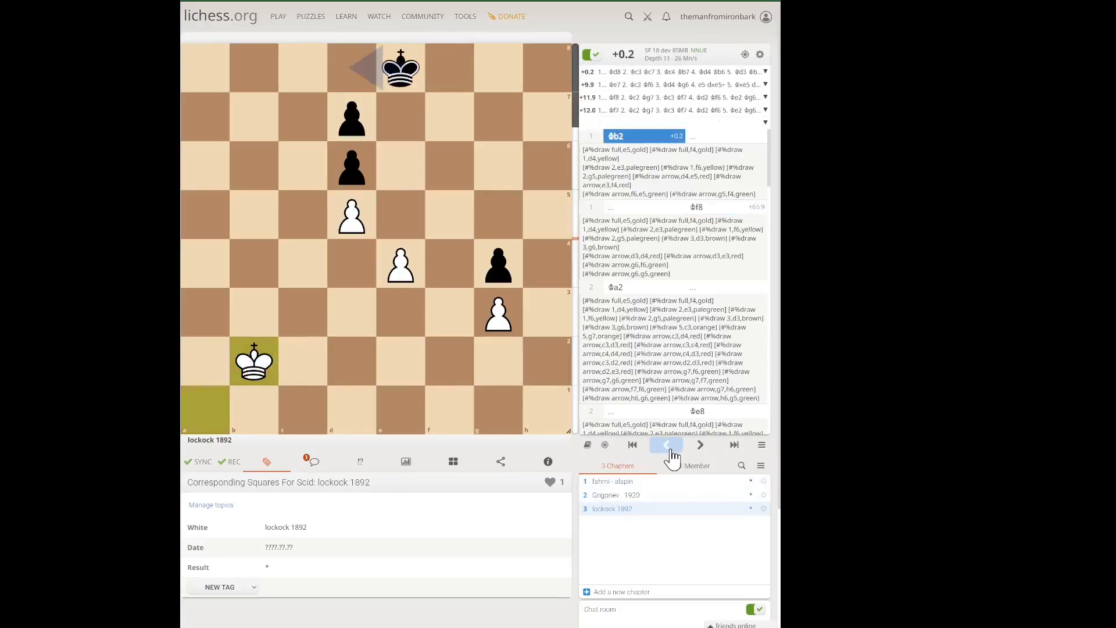
pyautogui.click(667, 446)
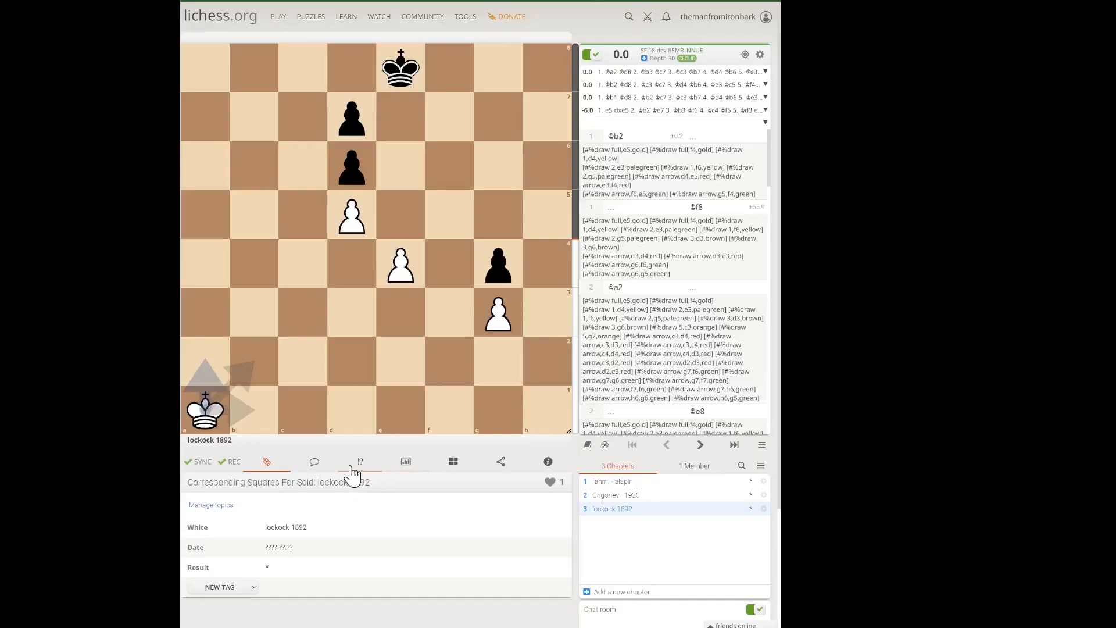
# Step: Try to export the study by copying the PGN from the lockock 1892 chapter, and review the text in the editor
pyautogui.click(499, 465)
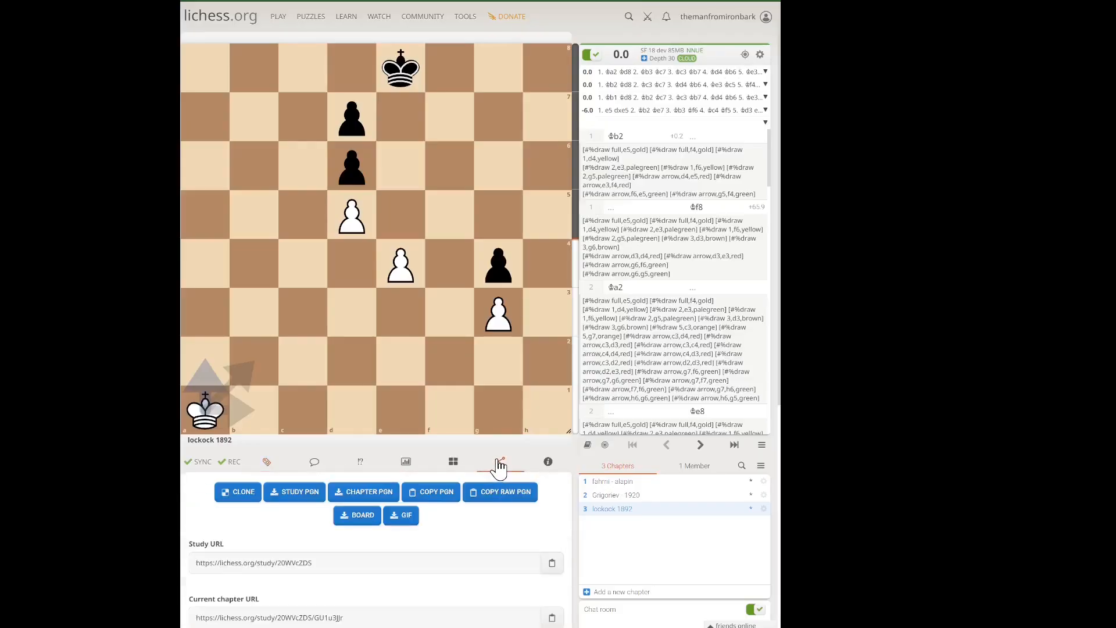
pyautogui.click(440, 501)
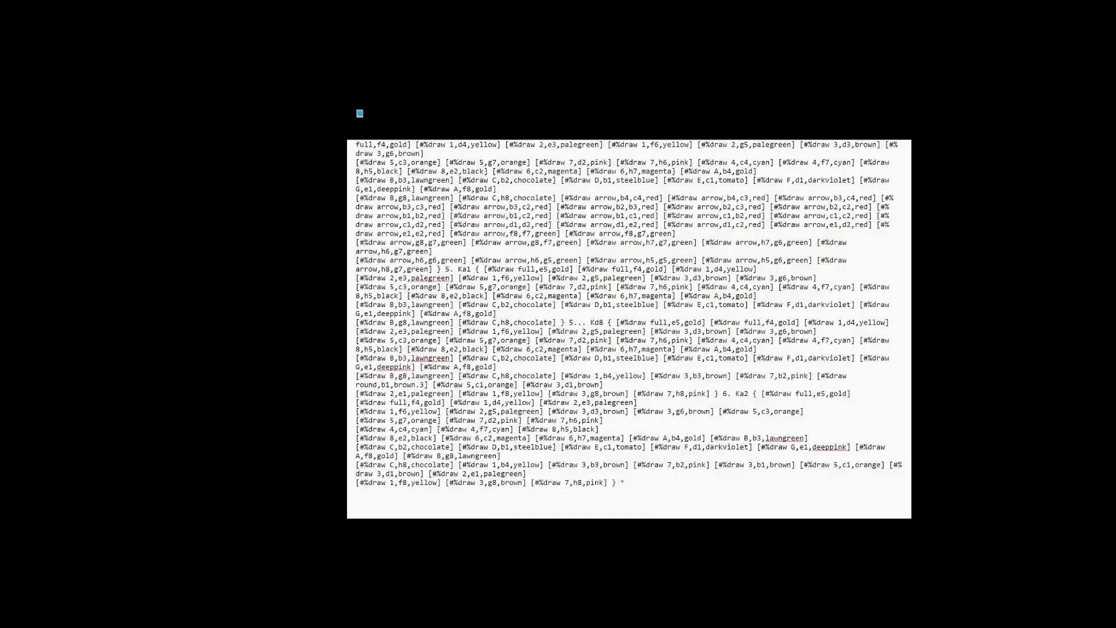
pyautogui.moveTo(910, 472); pyautogui.dragTo(908, 258)
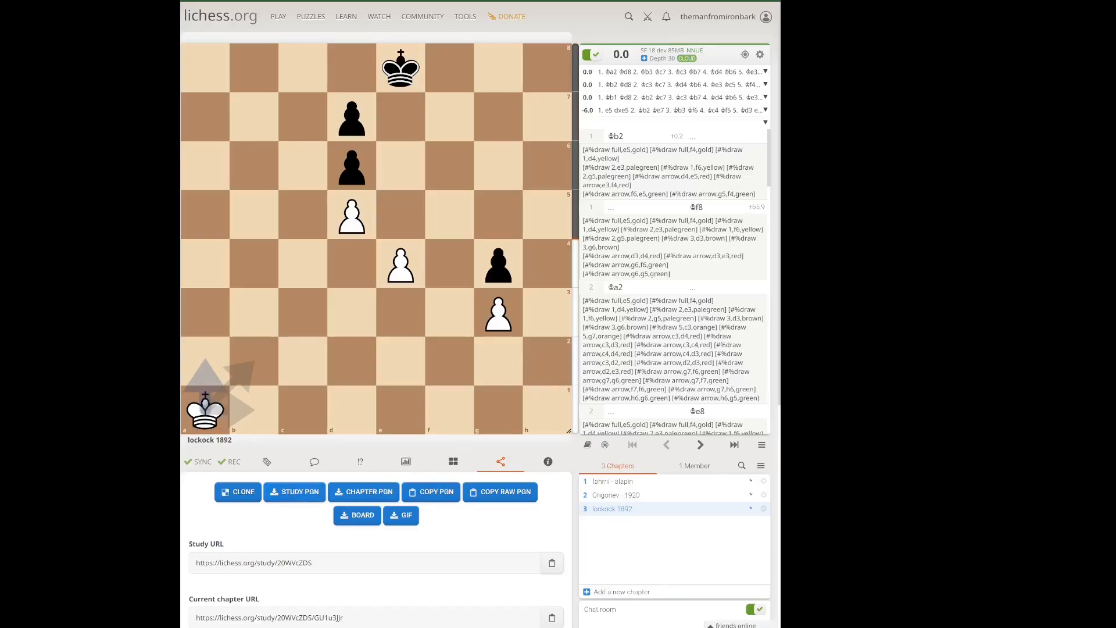
# Step: Paste the whole study's PGN into the empty text editor and replace every [#%draw with [%draw
pyautogui.hotkey('alt', 'Tab')
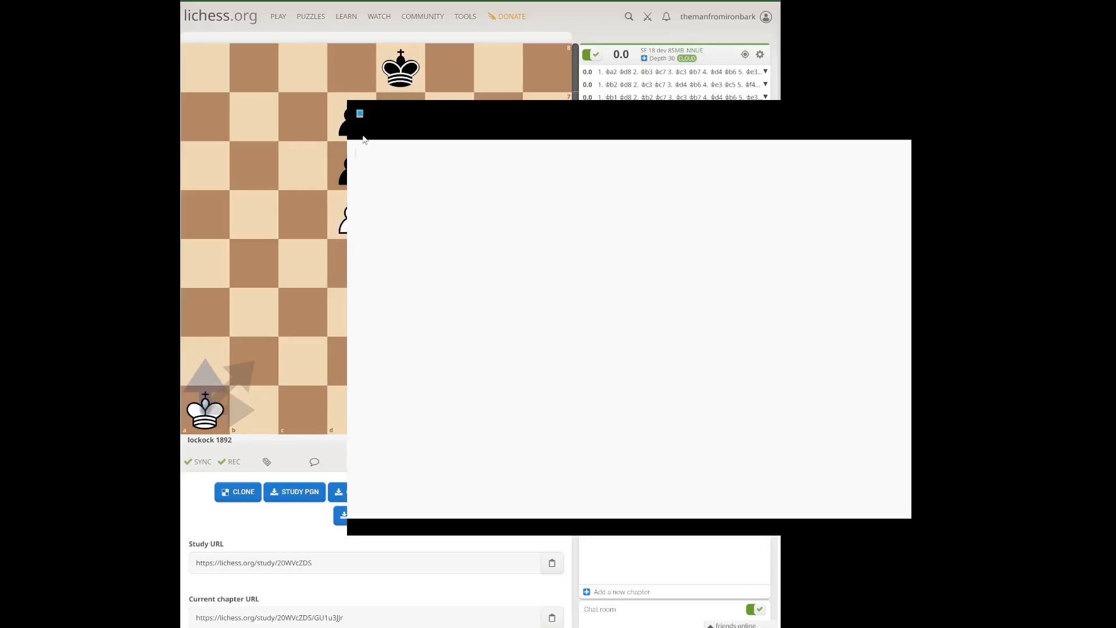
pyautogui.hotkey('ctrl', 'v')
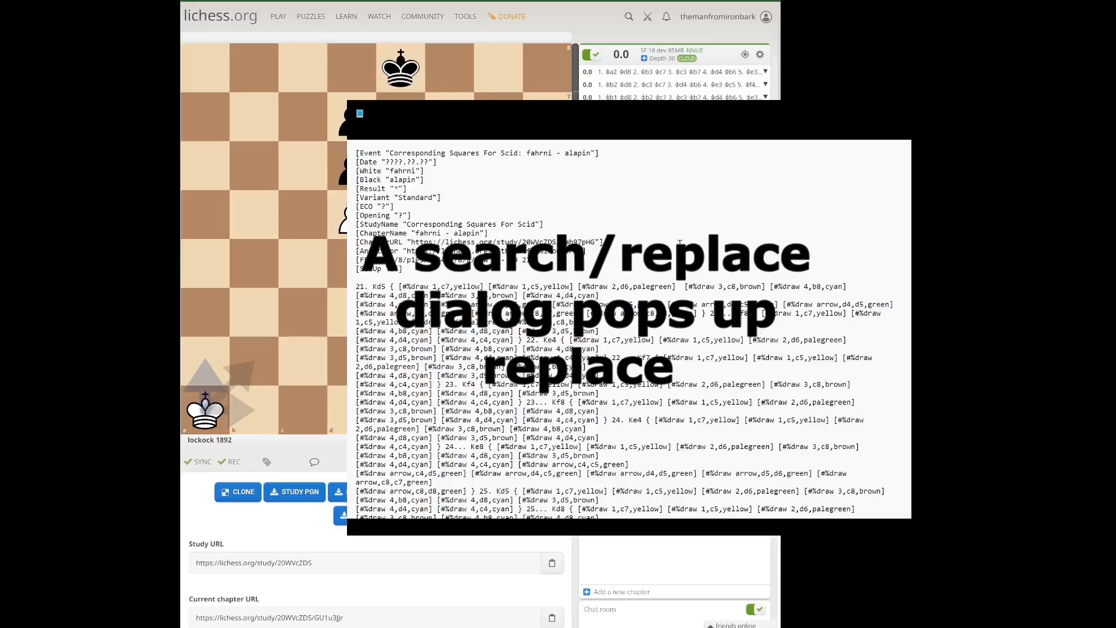
pyautogui.click(778, 182)
pyautogui.click(801, 157)
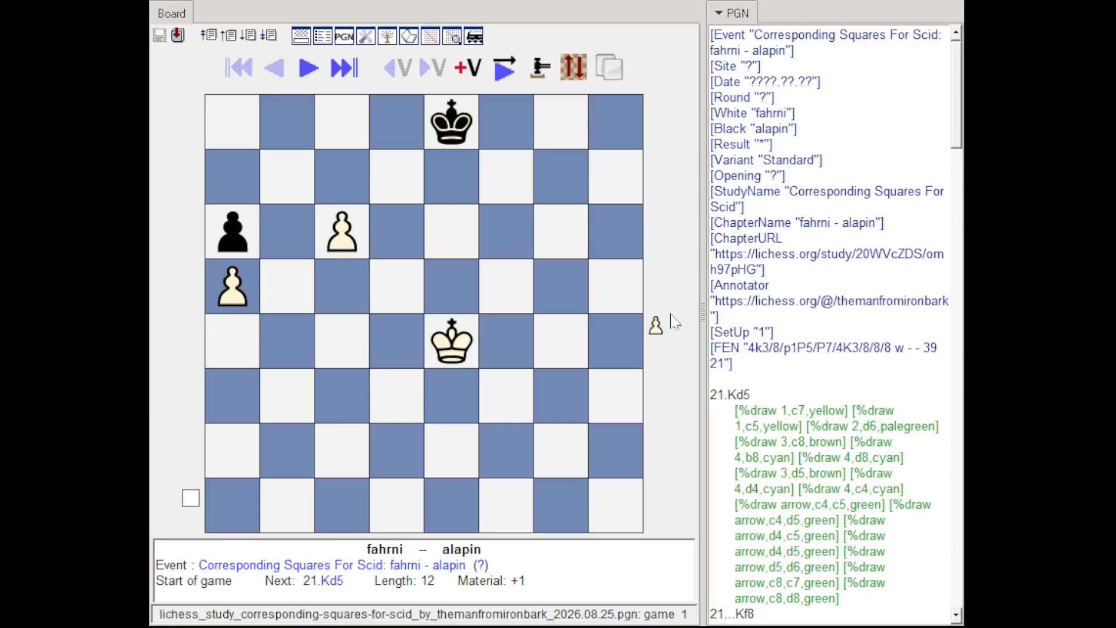
# Step: Step through the converted fahrni - alapin game in Scid up to 25...Kd8 to check its numbered squares and arrows
pyautogui.click(313, 72)
pyautogui.click(311, 72)
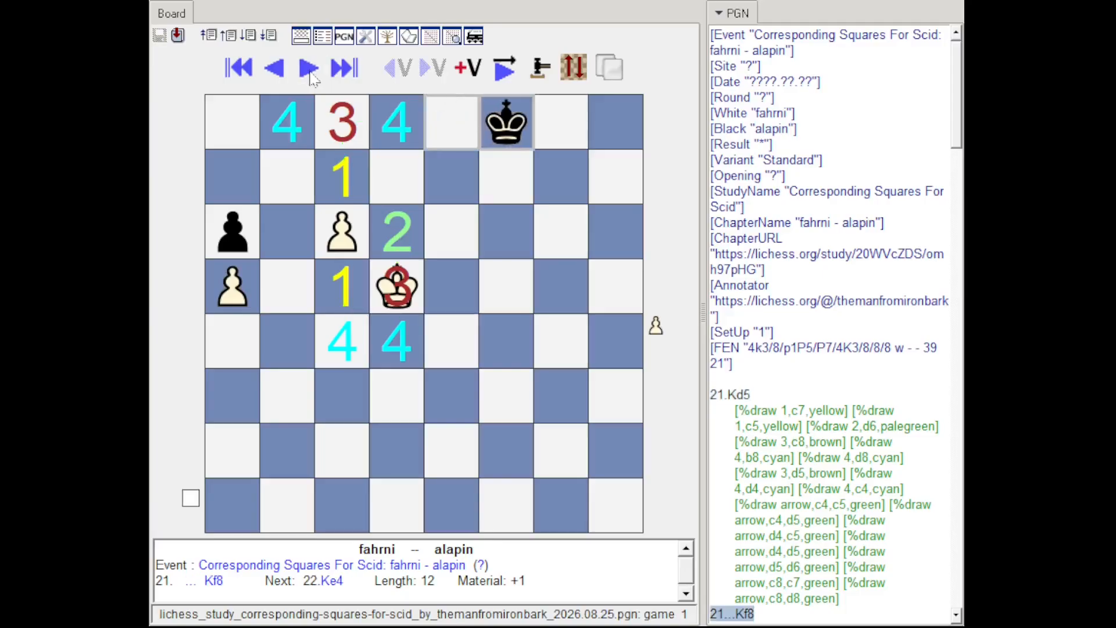
pyautogui.click(311, 72)
pyautogui.click(311, 73)
pyautogui.click(310, 71)
pyautogui.click(311, 71)
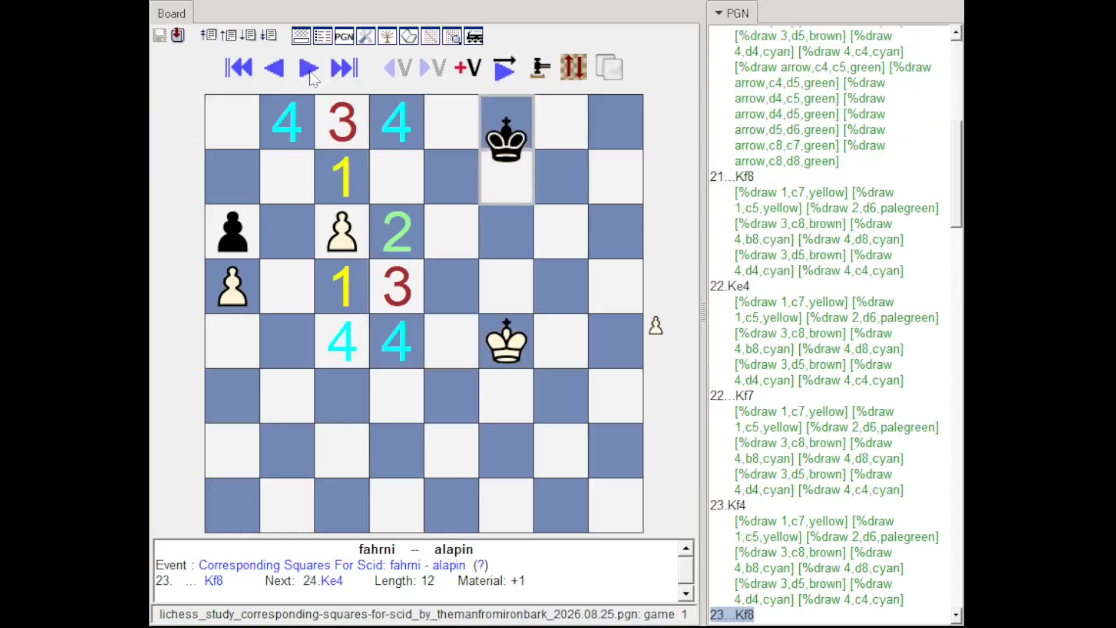
pyautogui.click(311, 71)
pyautogui.click(310, 71)
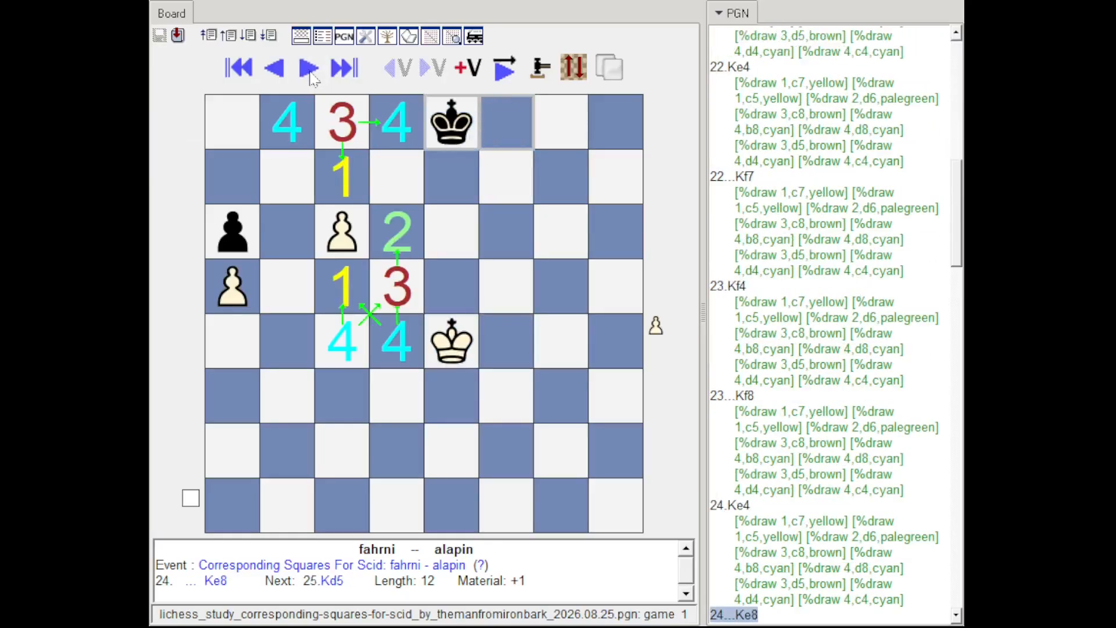
pyautogui.click(310, 70)
pyautogui.click(310, 71)
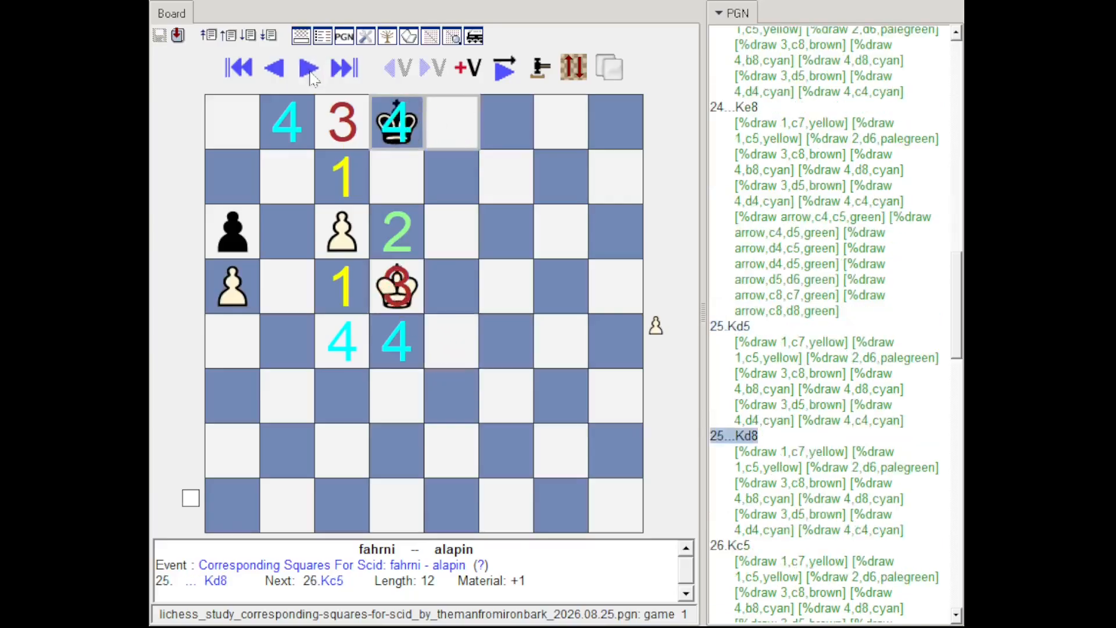
# Step: Step through the rest of the fahrni - alapin game from 26.Kc5 to the final move 32.Kb6, checking its numbered squares
pyautogui.click(311, 71)
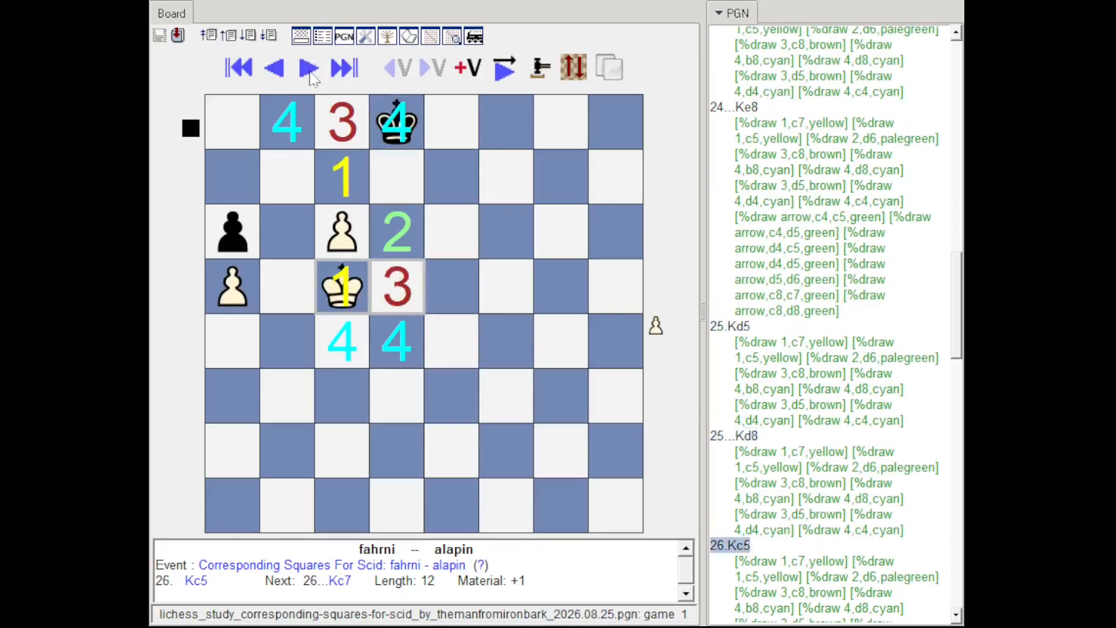
pyautogui.click(311, 71)
pyautogui.click(311, 71)
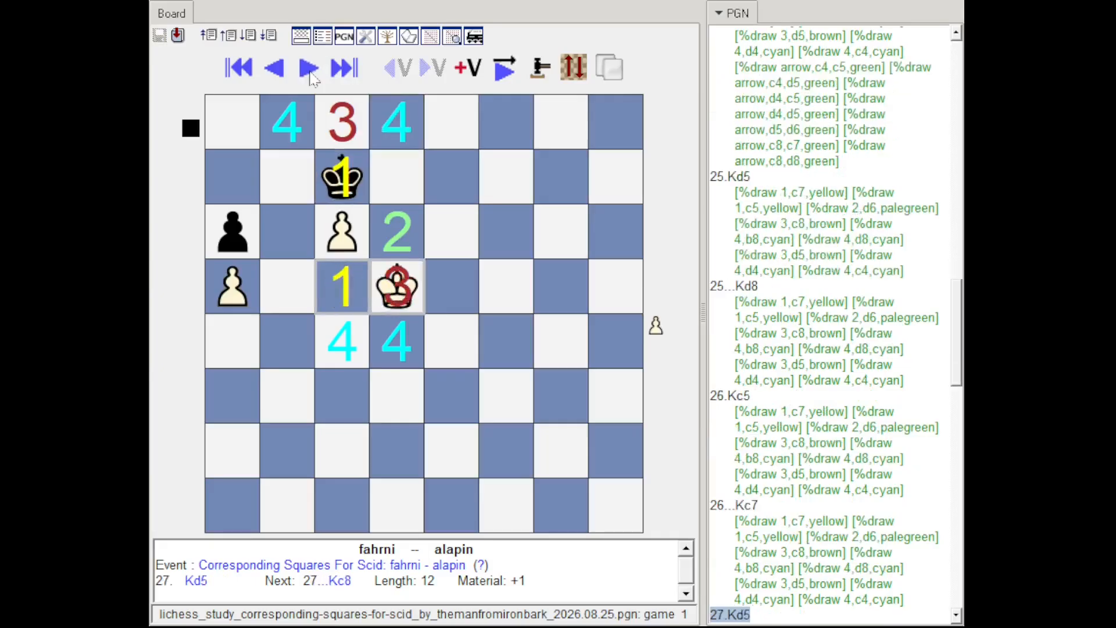
pyautogui.click(311, 71)
pyautogui.click(310, 71)
pyautogui.click(310, 70)
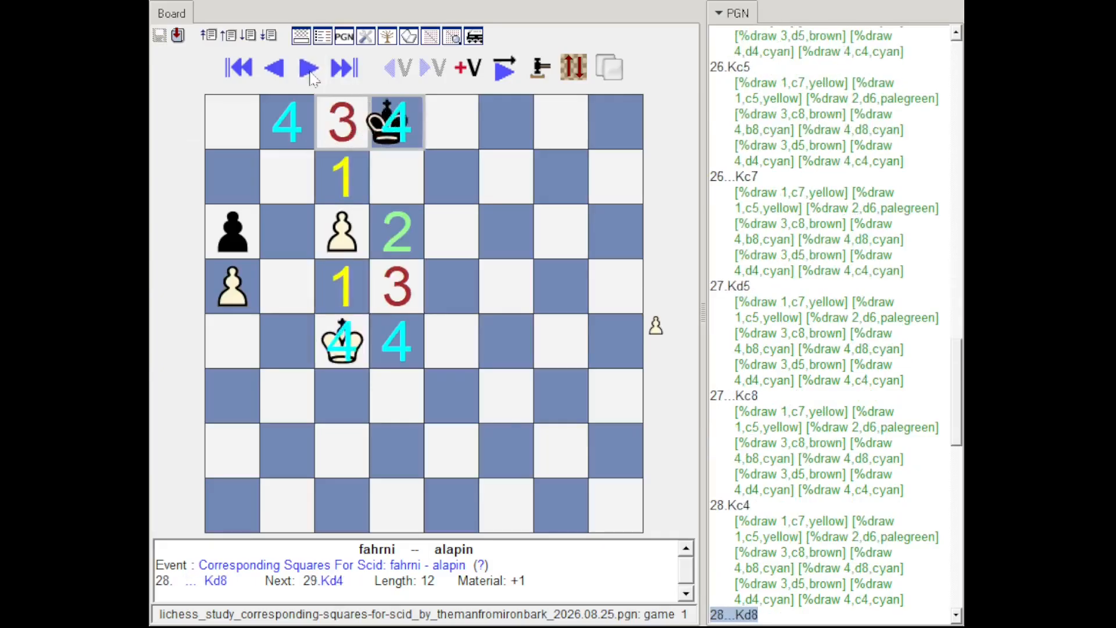
pyautogui.click(310, 71)
pyautogui.click(310, 71)
pyautogui.click(310, 71)
pyautogui.click(311, 71)
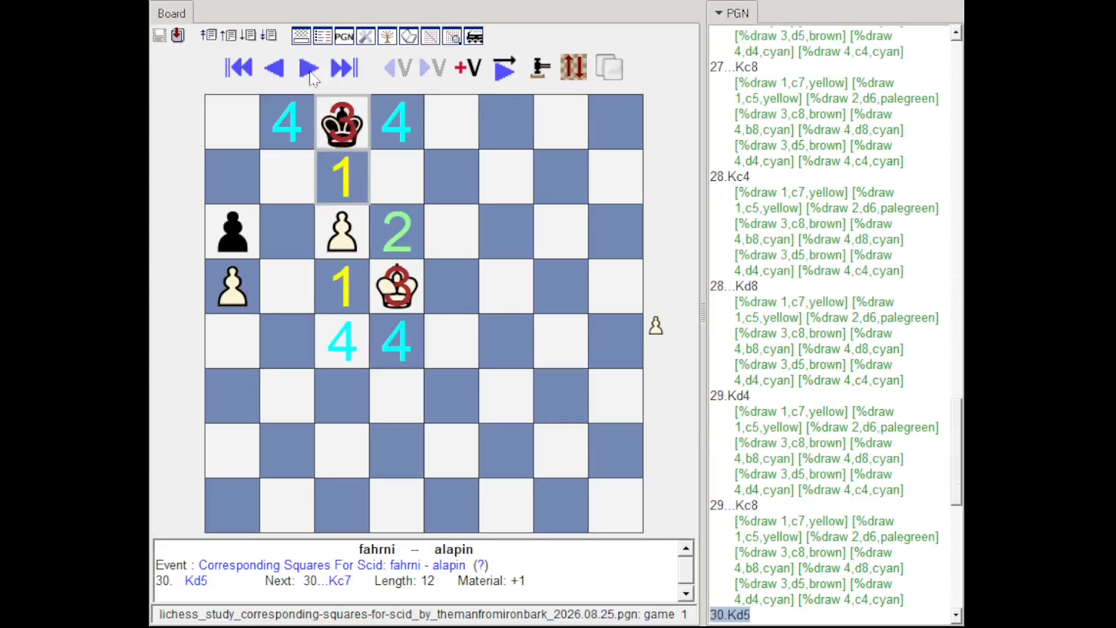
pyautogui.click(311, 71)
pyautogui.click(310, 71)
pyautogui.click(311, 71)
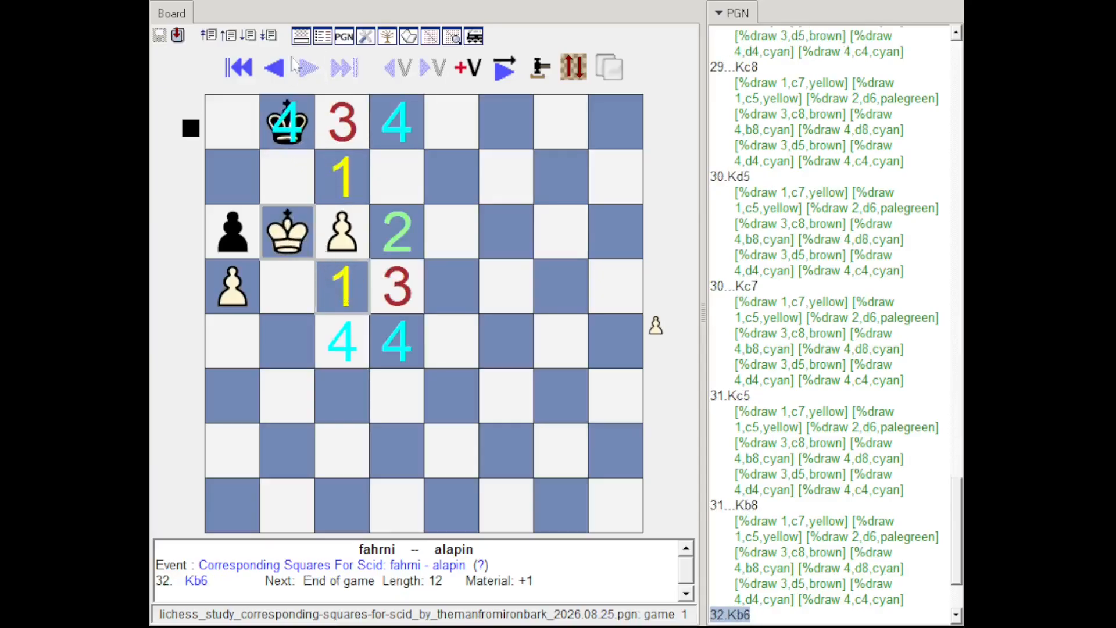
# Step: Load the Grigoriev - 1920 game, advance to 1...Kg2, and compare the board's coloured squares, numbers and arrows with the draw codes in its notation
pyautogui.click(248, 36)
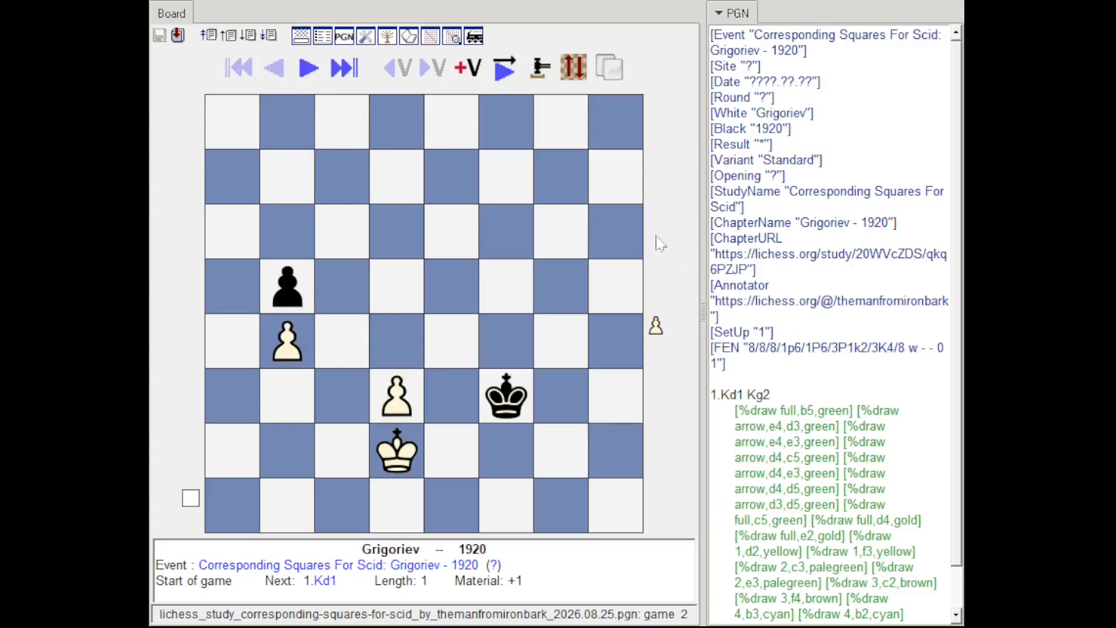
pyautogui.click(311, 77)
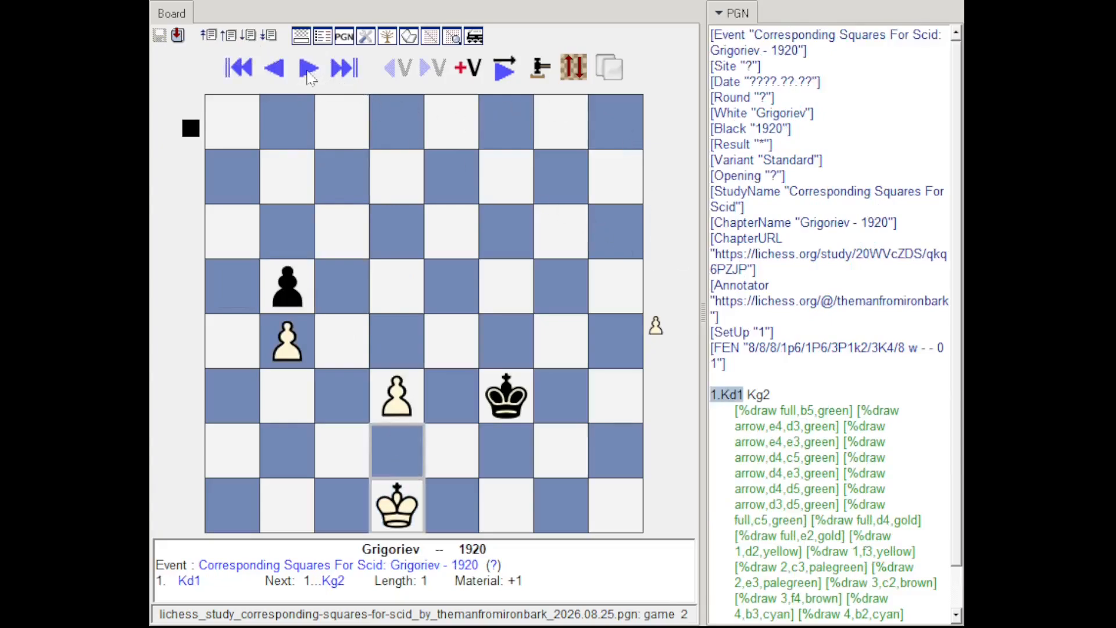
pyautogui.click(310, 77)
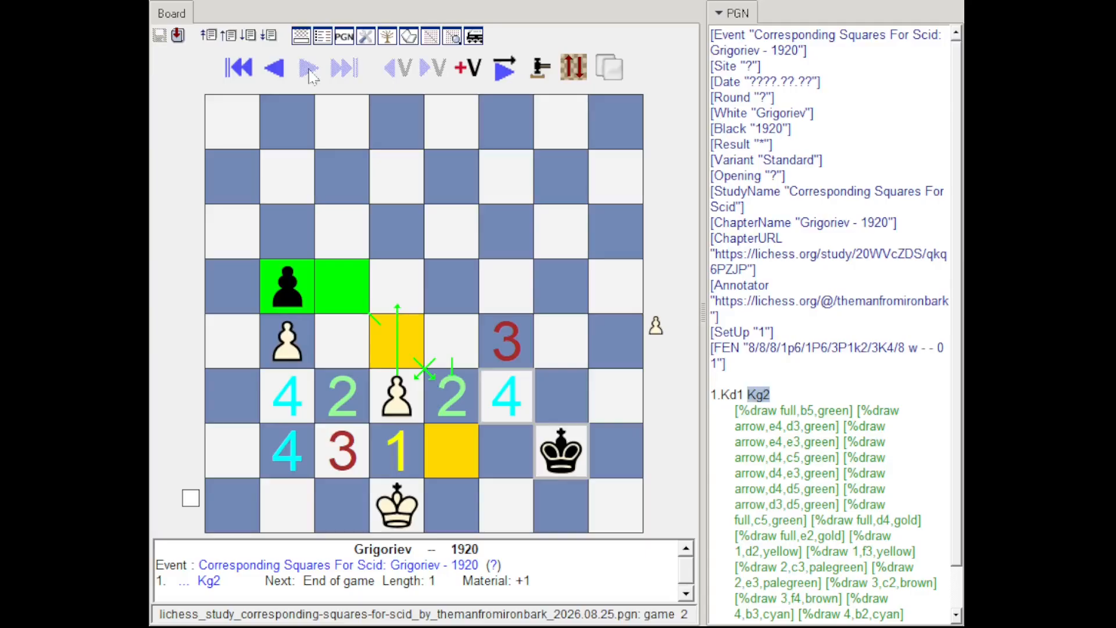
pyautogui.scroll(-1, 807, 414)
pyautogui.scroll(1, 808, 414)
pyautogui.scroll(-1, 808, 413)
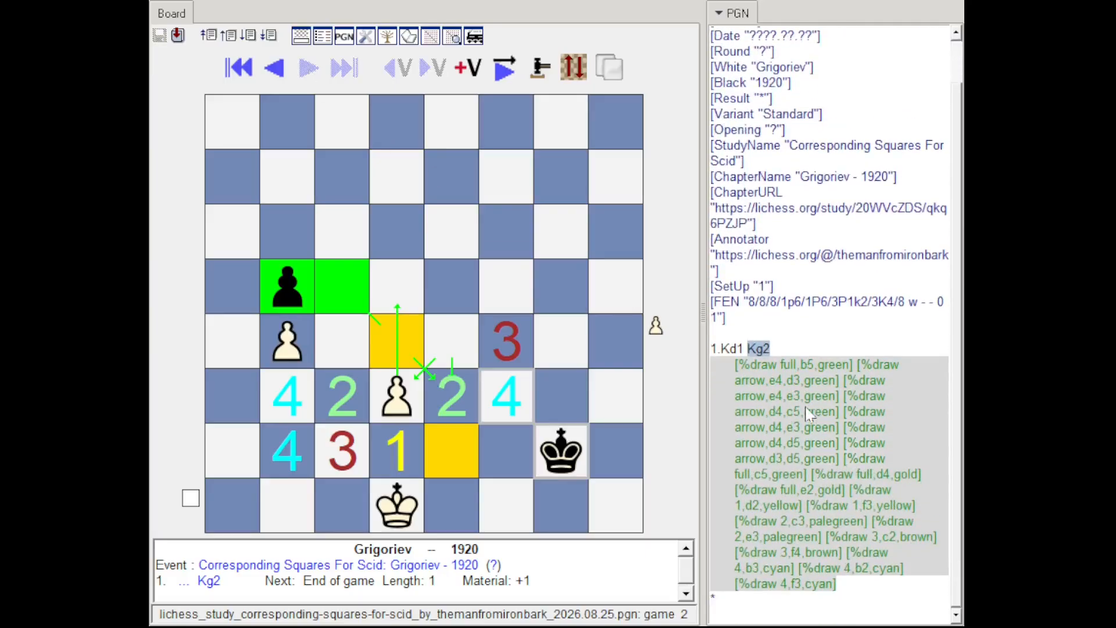
pyautogui.scroll(1, 808, 414)
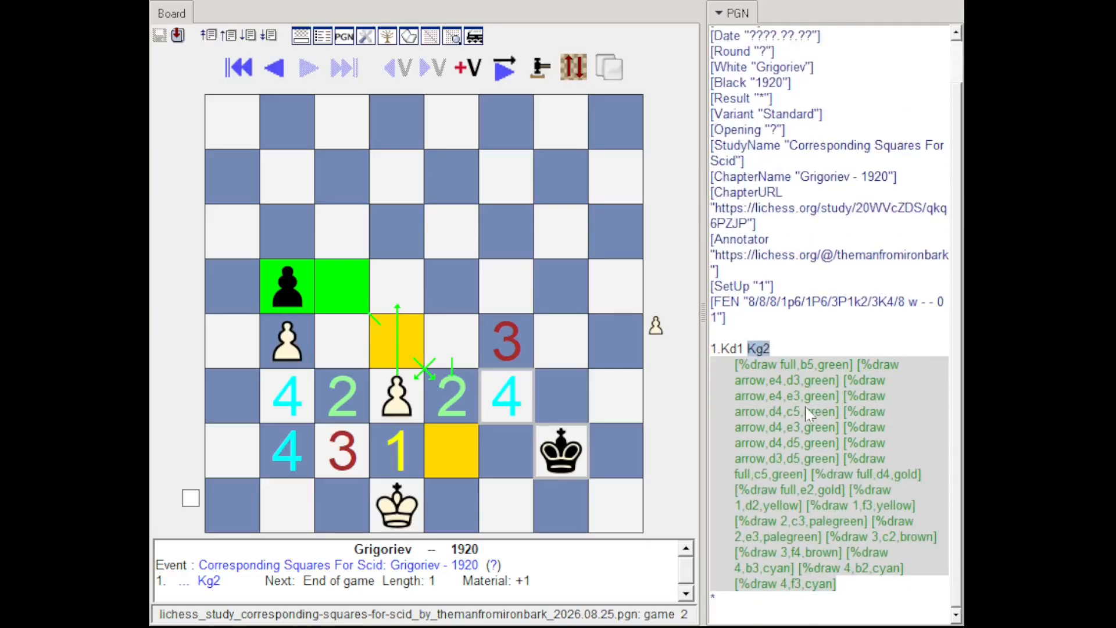
# Step: Load the lockock 1892 game and step through it to the final move 6.Ka2, checking its numbers, letters, coloured squares and arrows
pyautogui.click(247, 37)
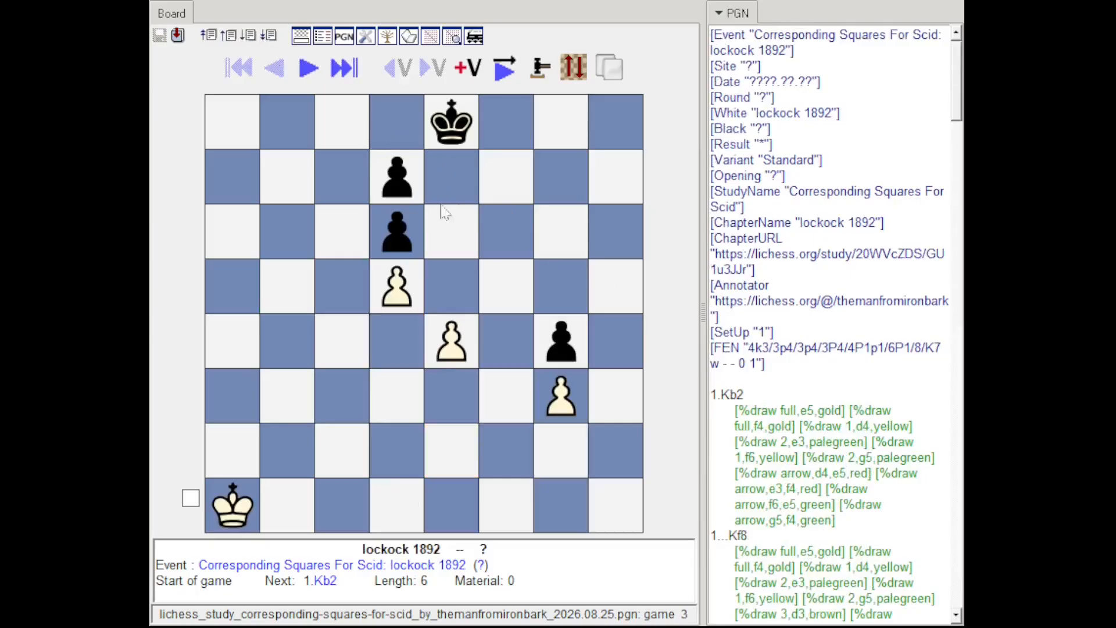
pyautogui.click(310, 73)
pyautogui.click(310, 72)
pyautogui.click(310, 73)
pyautogui.click(310, 73)
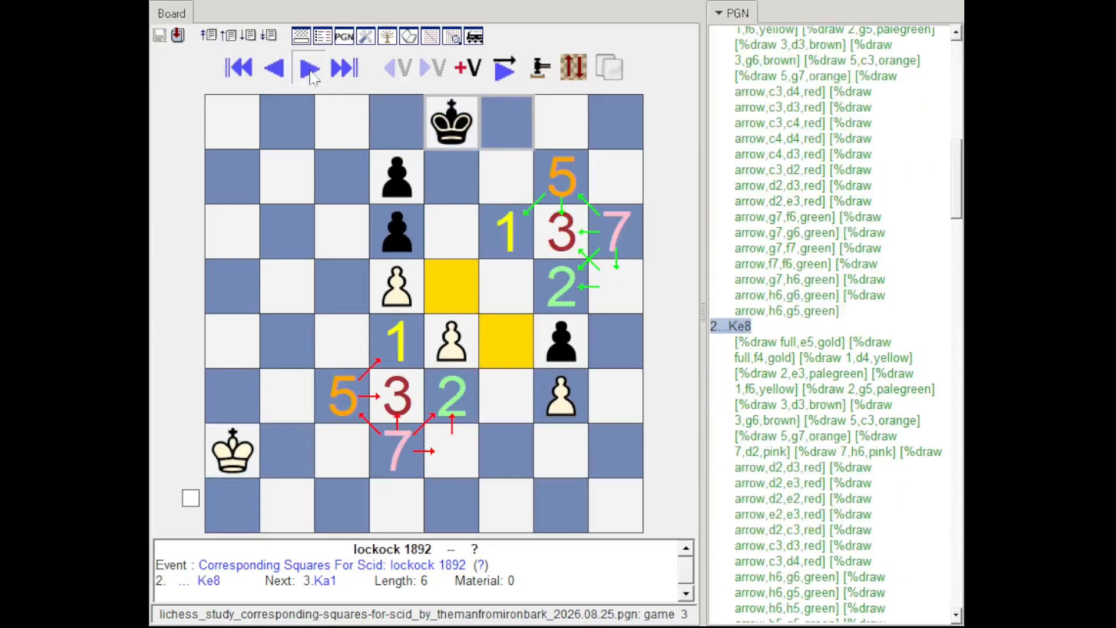
pyautogui.click(311, 73)
pyautogui.click(310, 72)
pyautogui.click(311, 72)
pyautogui.click(310, 73)
pyautogui.click(310, 72)
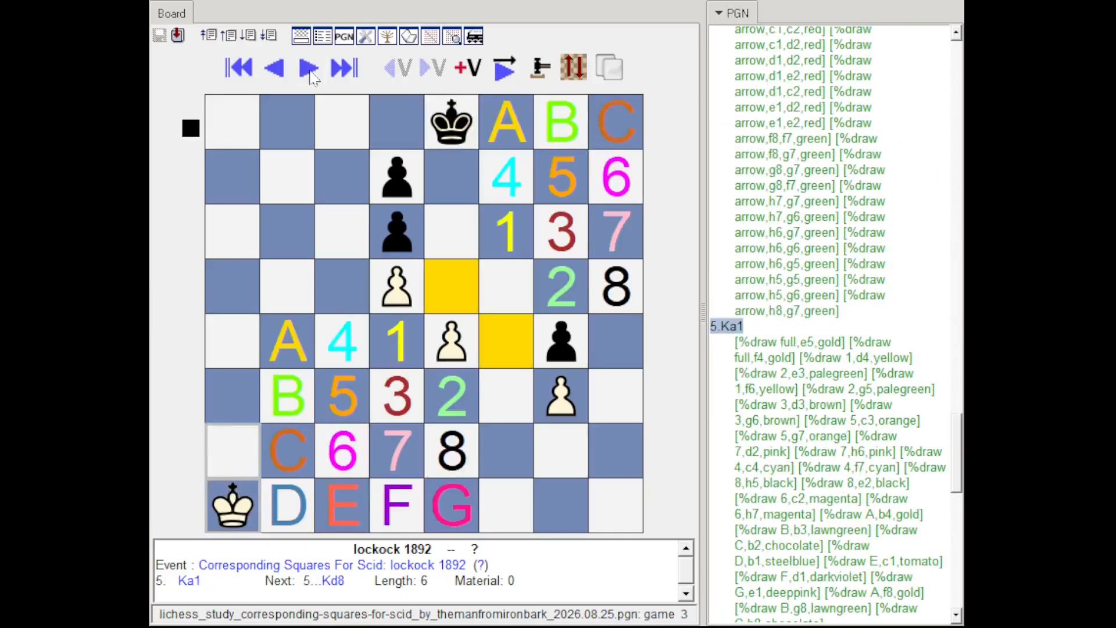
pyautogui.click(311, 73)
pyautogui.click(310, 73)
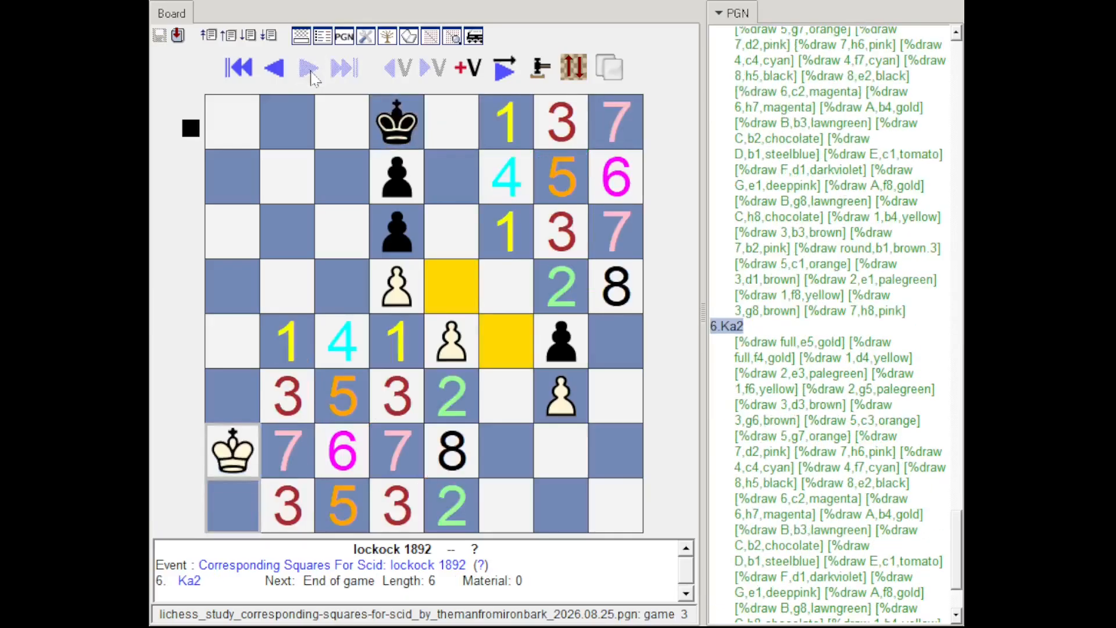